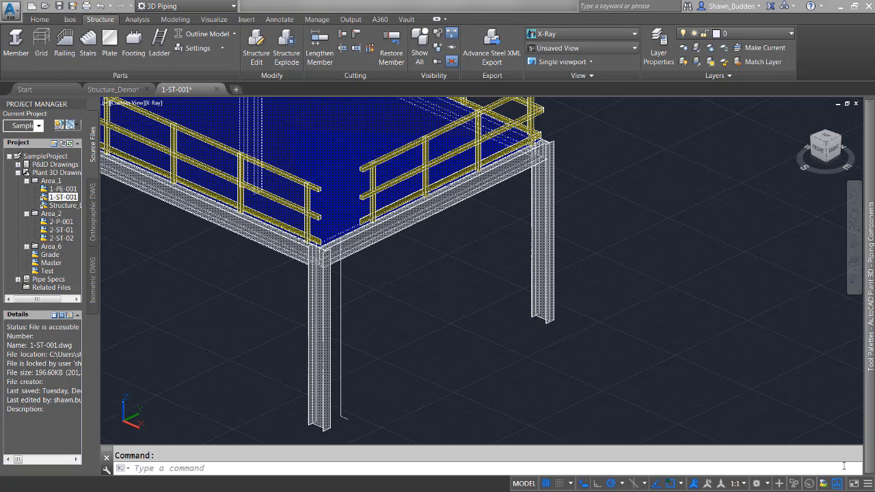
{"action": "left_click", "coordinate": [521, 356]}
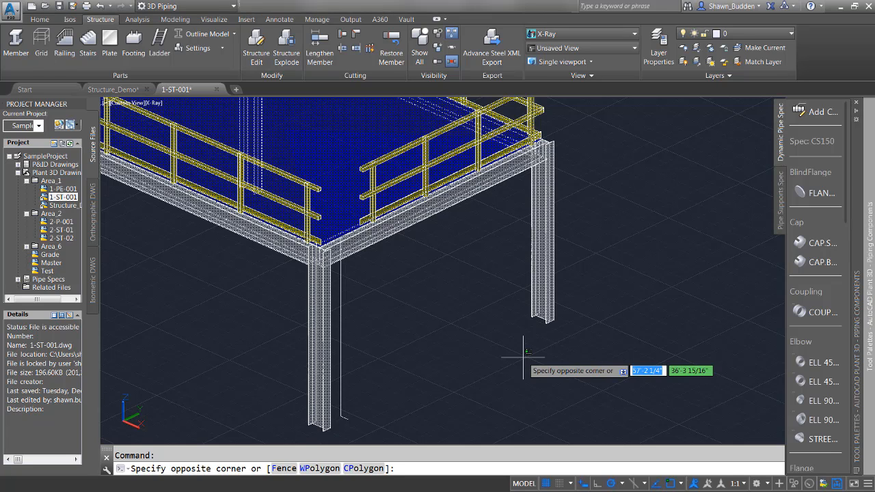
{"action": "type", "text": "line"}
{"action": "key", "text": "Return"}
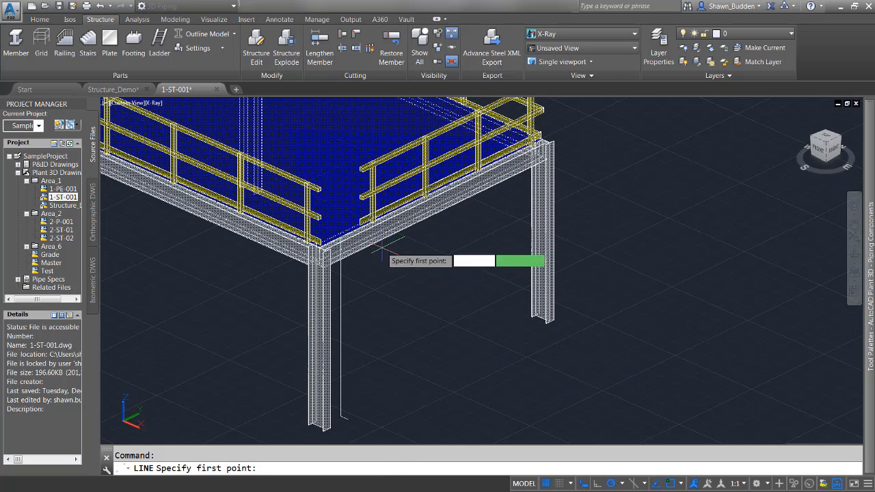
{"action": "scroll", "coordinate": [358, 230], "scroll_direction": "up", "scroll_amount": 2}
{"action": "scroll", "coordinate": [356, 231], "scroll_direction": "up", "scroll_amount": 1}
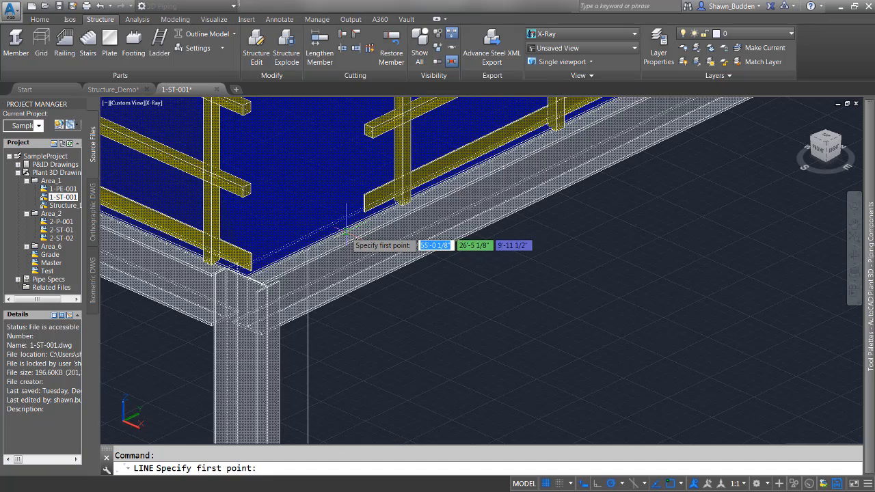
{"action": "scroll", "coordinate": [345, 229], "scroll_direction": "up", "scroll_amount": 2}
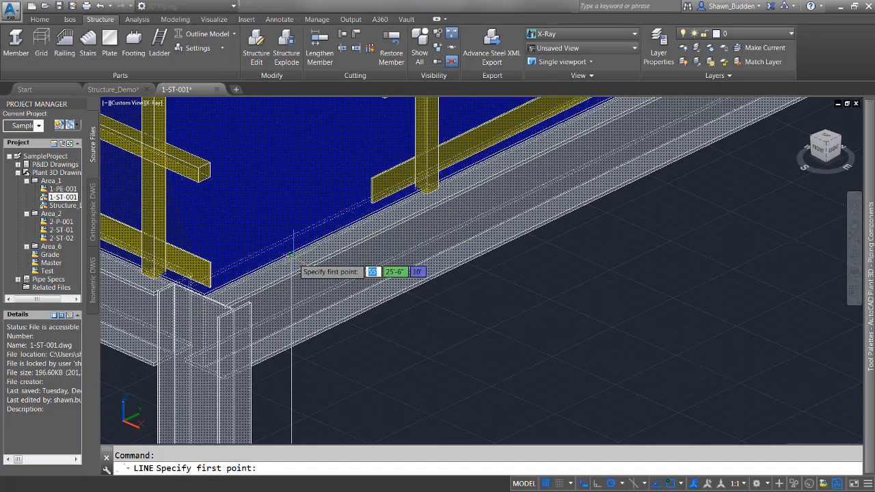
{"action": "scroll", "coordinate": [293, 255], "scroll_direction": "up", "scroll_amount": 2}
{"action": "scroll", "coordinate": [357, 253], "scroll_direction": "down", "scroll_amount": 2}
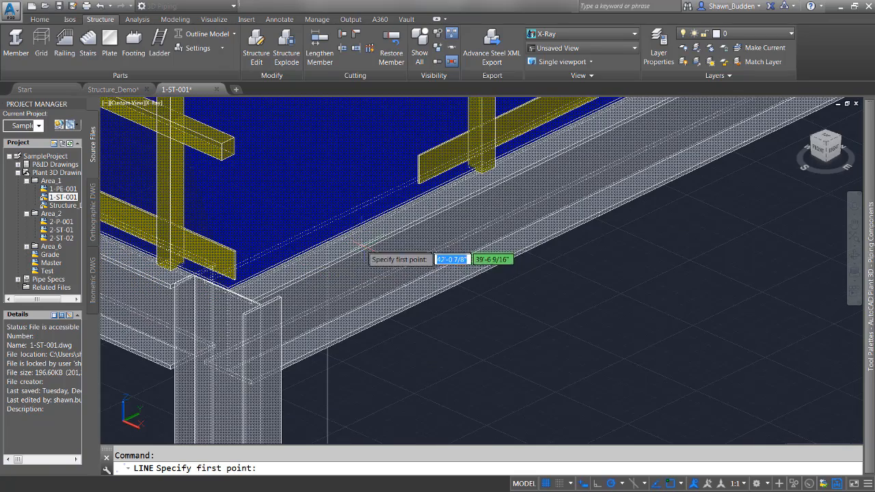
{"action": "left_click", "coordinate": [159, 102]}
{"action": "left_click", "coordinate": [157, 103]}
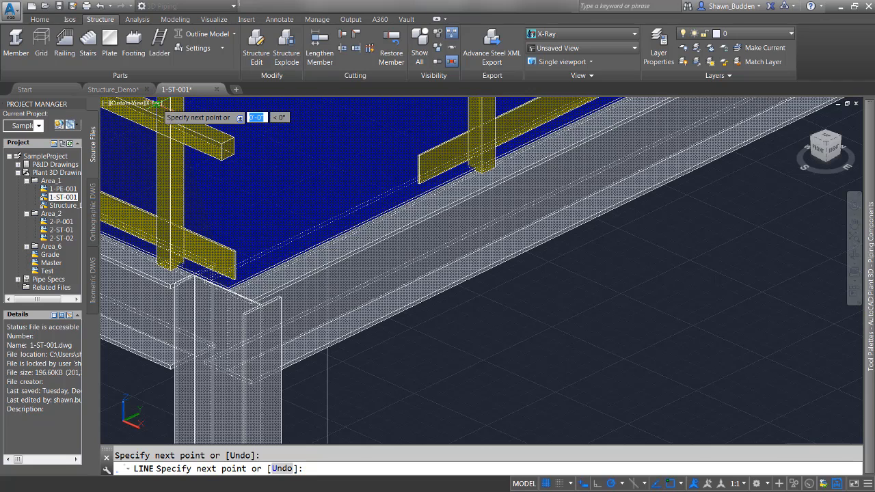
{"action": "key", "text": "Escape"}
Switch the viewport's visual style to 2D Wireframe
{"action": "left_click", "coordinate": [159, 104]}
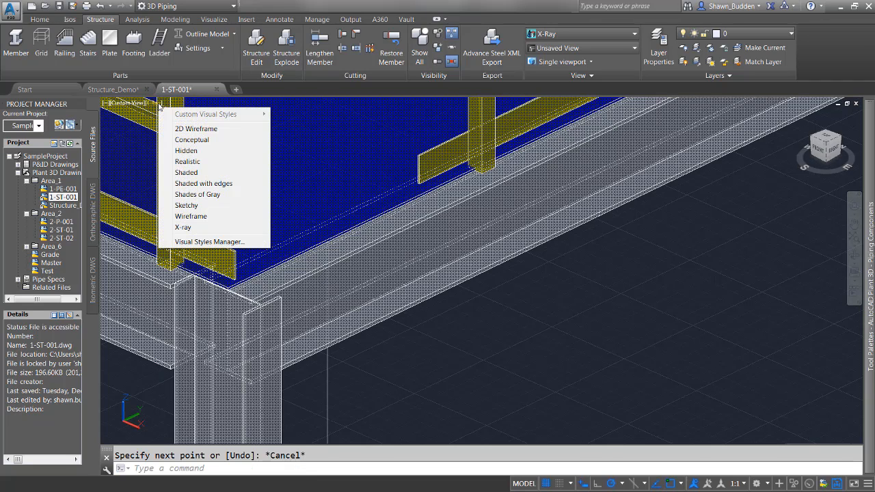
{"action": "left_click", "coordinate": [196, 128]}
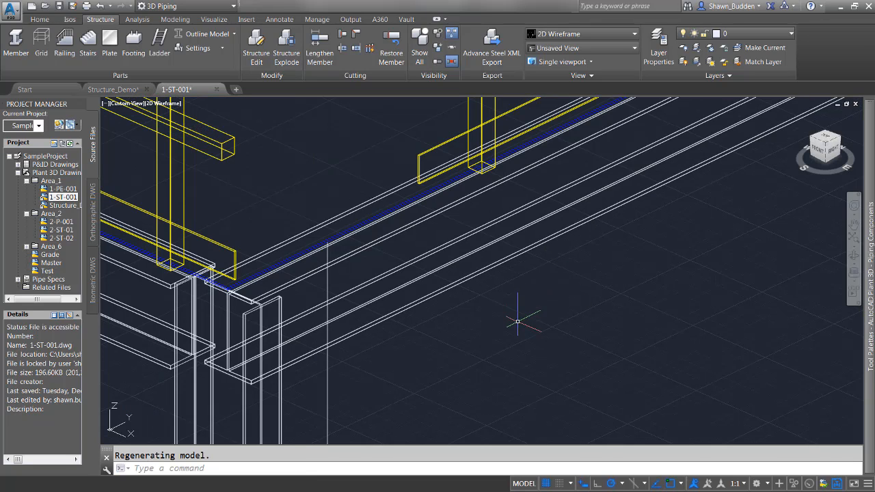
Draw a line from the platform's edge near the front corner column, running 10' straight down along -Z
{"action": "scroll", "coordinate": [518, 331], "scroll_direction": "down", "scroll_amount": 5}
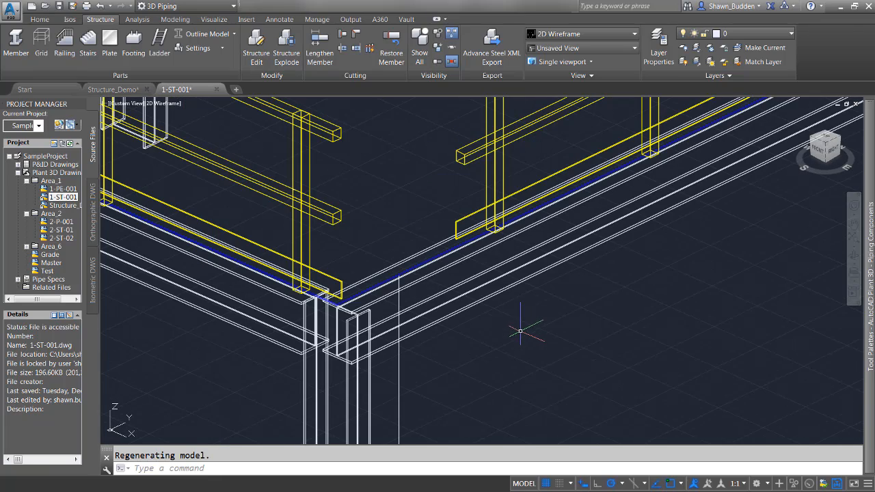
{"action": "scroll", "coordinate": [533, 338], "scroll_direction": "down", "scroll_amount": 2}
{"action": "middle_click_drag", "start_coordinate": [541, 343], "coordinate": [460, 246]}
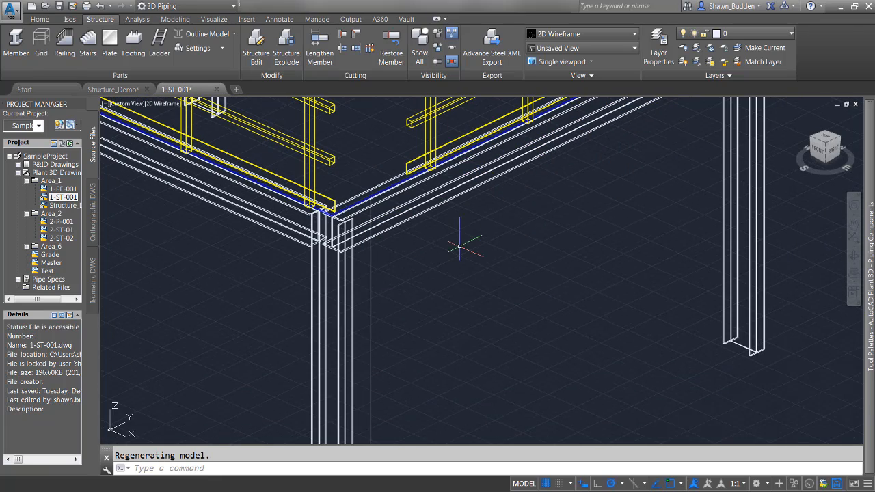
{"action": "type", "text": "l"}
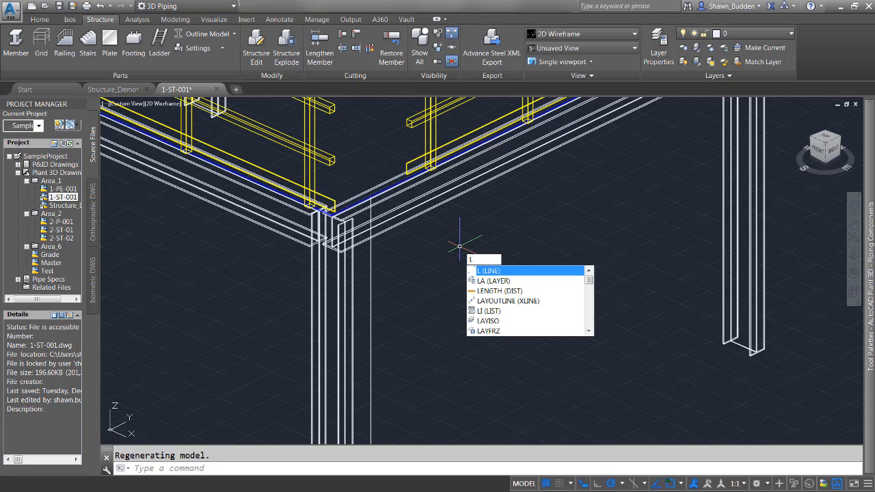
{"action": "key", "text": "Return"}
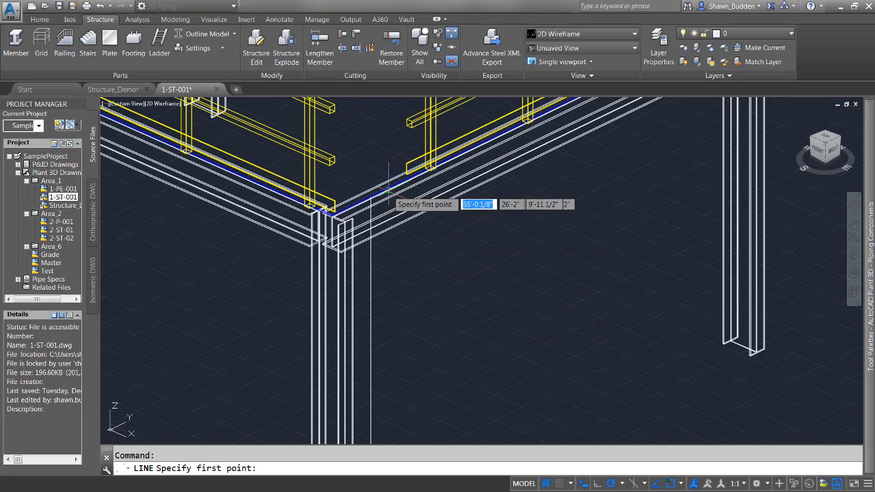
{"action": "scroll", "coordinate": [385, 189], "scroll_direction": "up", "scroll_amount": 3}
{"action": "scroll", "coordinate": [385, 189], "scroll_direction": "up", "scroll_amount": 4}
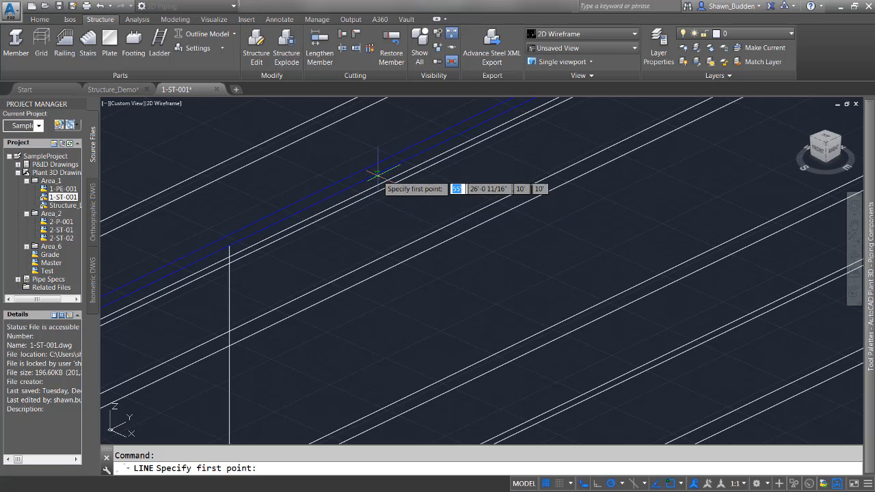
{"action": "left_click", "coordinate": [377, 174]}
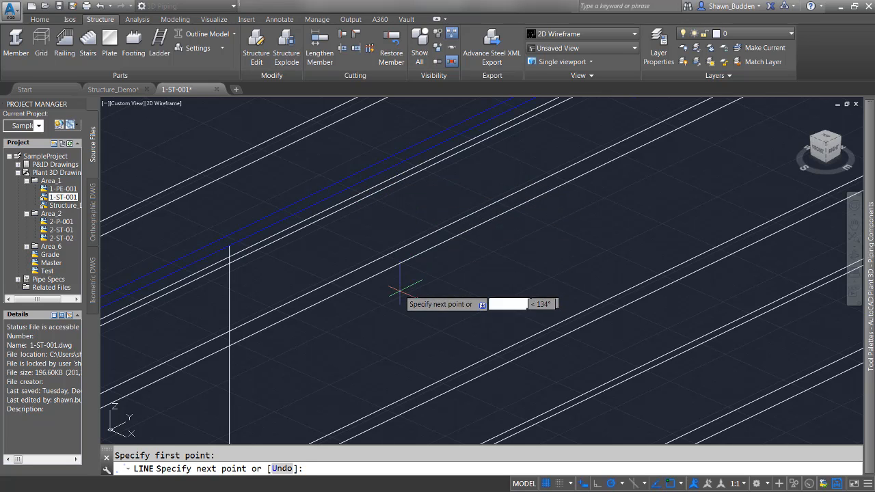
{"action": "scroll", "coordinate": [402, 300], "scroll_direction": "down", "scroll_amount": 3}
{"action": "middle_click_drag", "start_coordinate": [410, 421], "coordinate": [412, 163]}
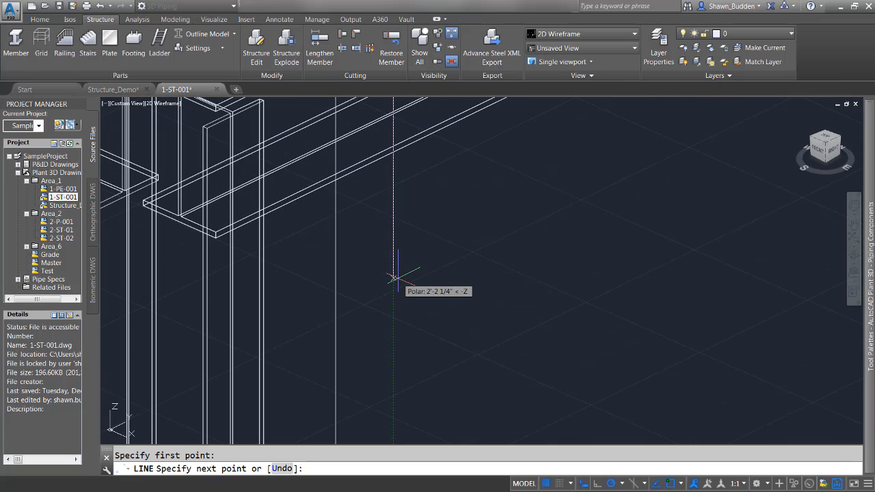
{"action": "type", "text": "1"}
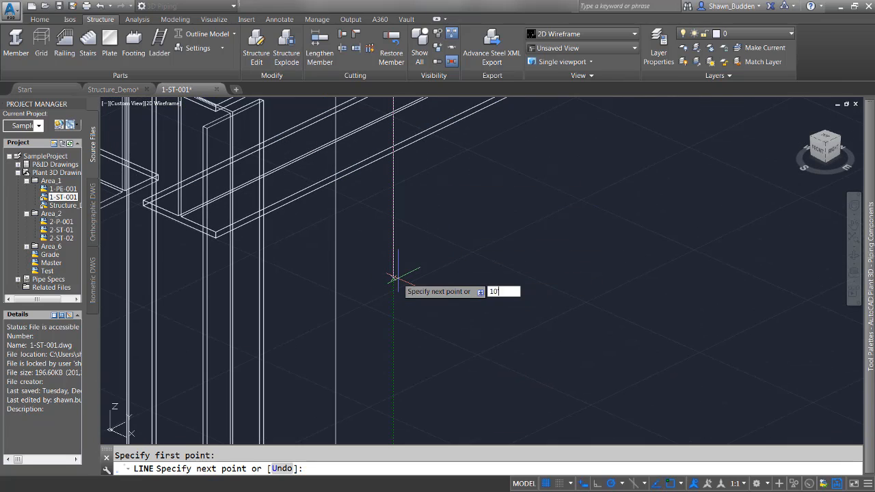
{"action": "type", "text": "0'"}
{"action": "key", "text": "Return"}
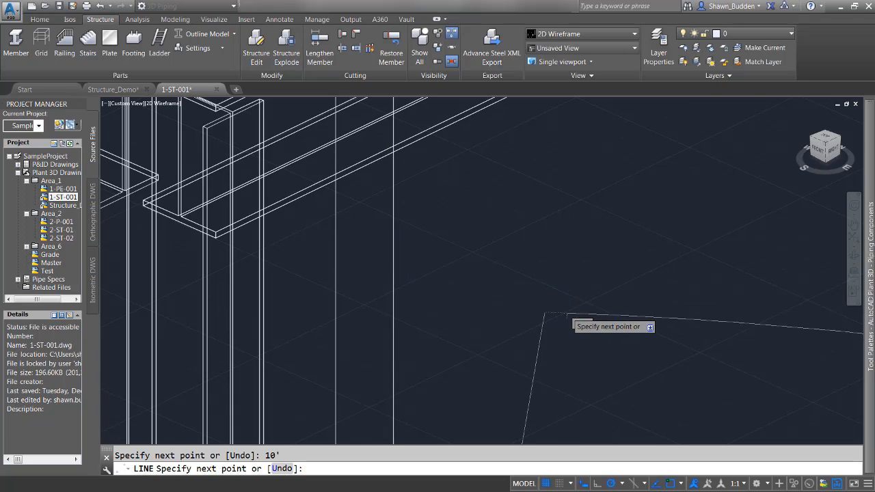
Continue the line from its lower end with a 10" horizontal segment at 0° and finish the line
{"action": "scroll", "coordinate": [567, 316], "scroll_direction": "down", "scroll_amount": 5}
{"action": "scroll", "coordinate": [562, 332], "scroll_direction": "up", "scroll_amount": 5}
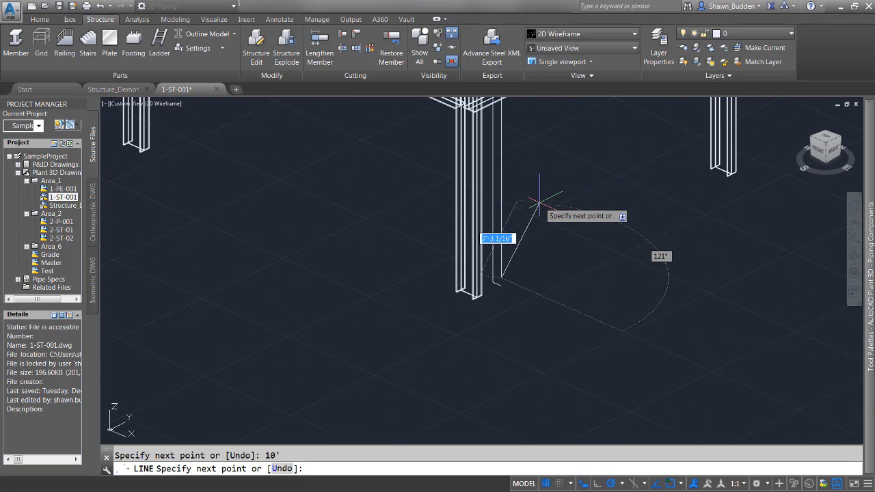
{"action": "scroll", "coordinate": [557, 294], "scroll_direction": "up", "scroll_amount": 4}
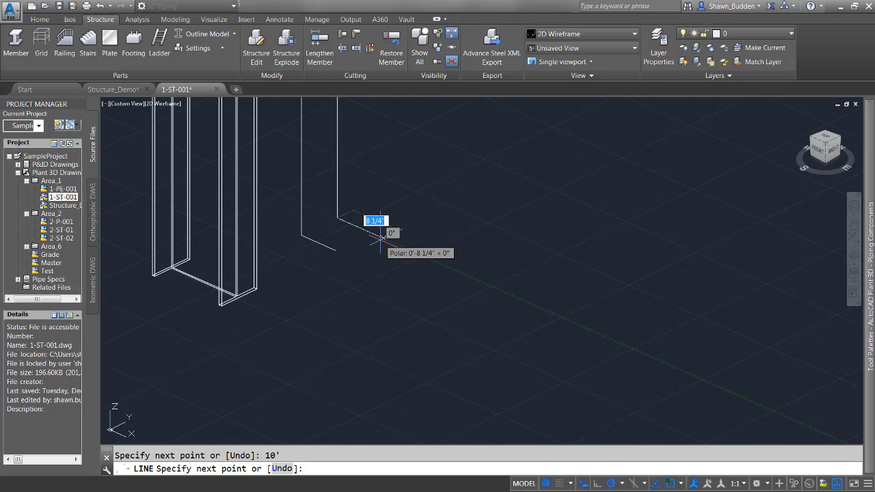
{"action": "type", "text": "10"}
{"action": "key", "text": "Return"}
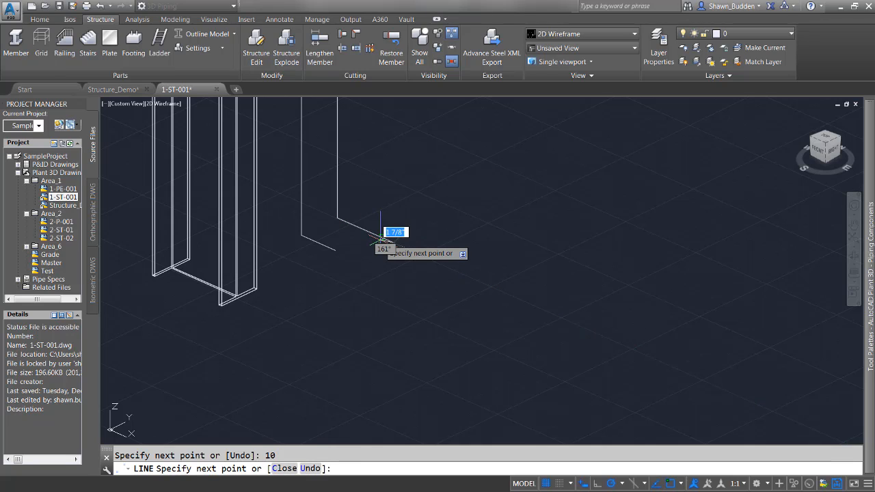
{"action": "right_click", "coordinate": [425, 126]}
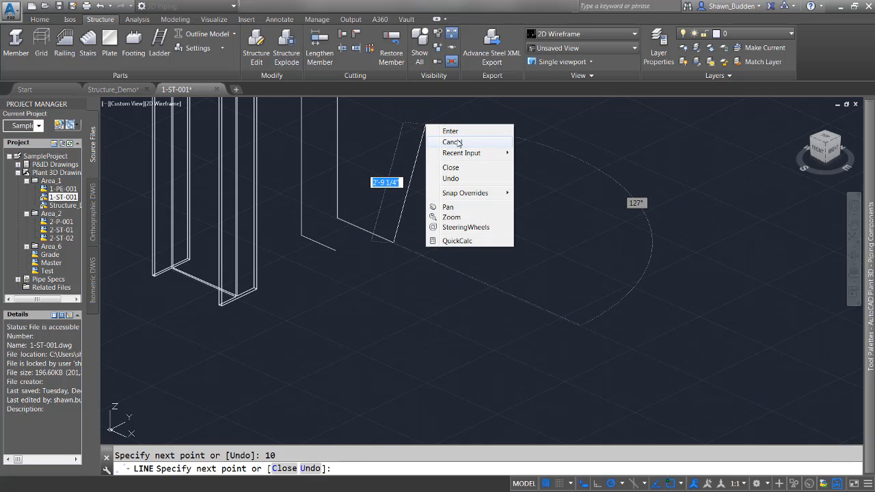
{"action": "left_click", "coordinate": [458, 131]}
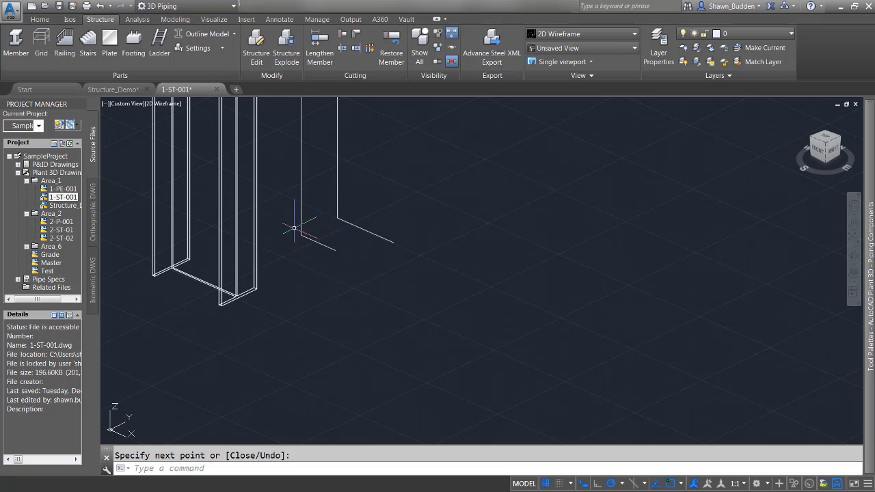
Erase the newly drawn vertical line and its 10" horizontal leg
{"action": "middle_click_drag", "start_coordinate": [293, 225], "coordinate": [336, 354]}
{"action": "scroll", "coordinate": [339, 163], "scroll_direction": "down", "scroll_amount": 5}
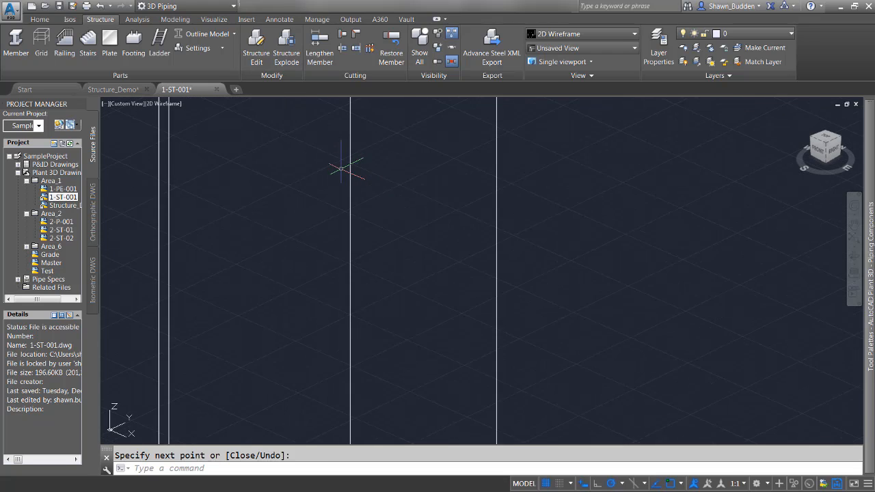
{"action": "middle_click_drag", "start_coordinate": [335, 156], "coordinate": [350, 300]}
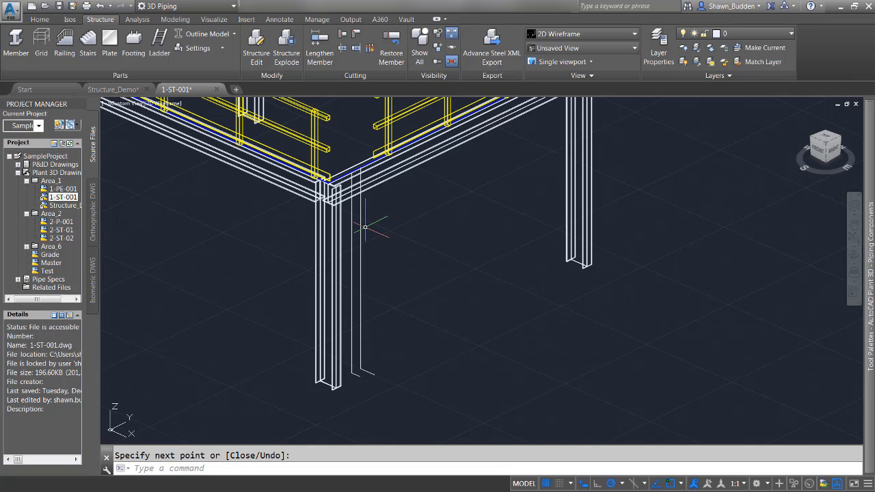
{"action": "left_click", "coordinate": [360, 253]}
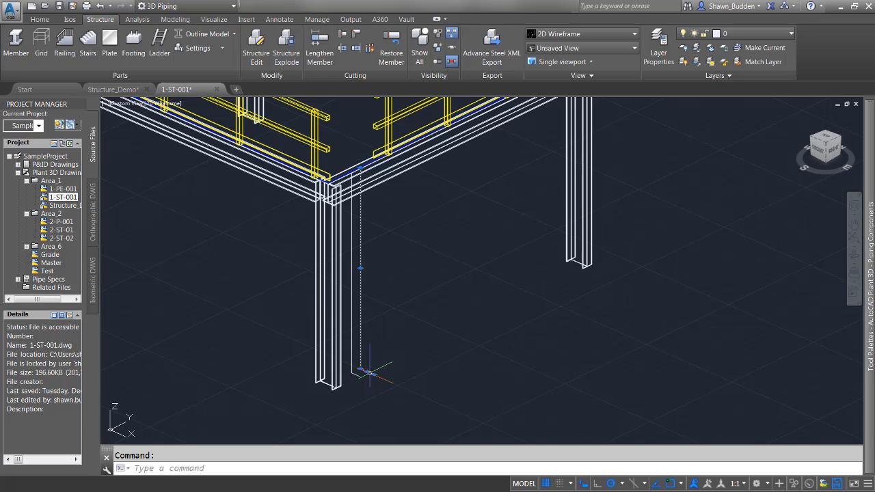
{"action": "right_click", "coordinate": [381, 334]}
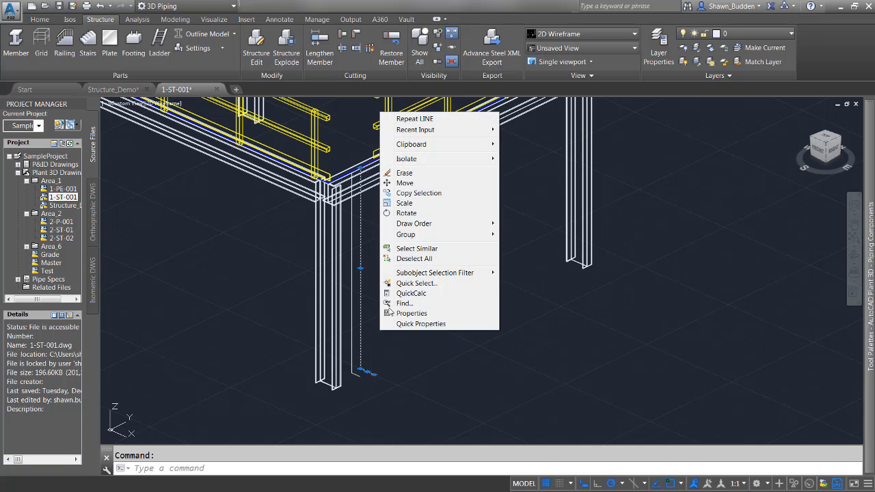
{"action": "left_click", "coordinate": [431, 173]}
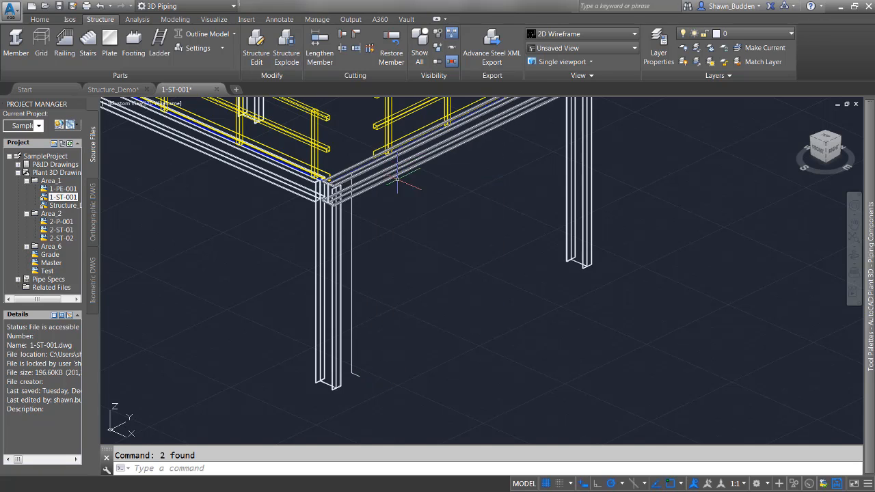
Isolate the remaining vertical line and its short horizontal leg beside the front corner column
{"action": "left_click", "coordinate": [352, 234]}
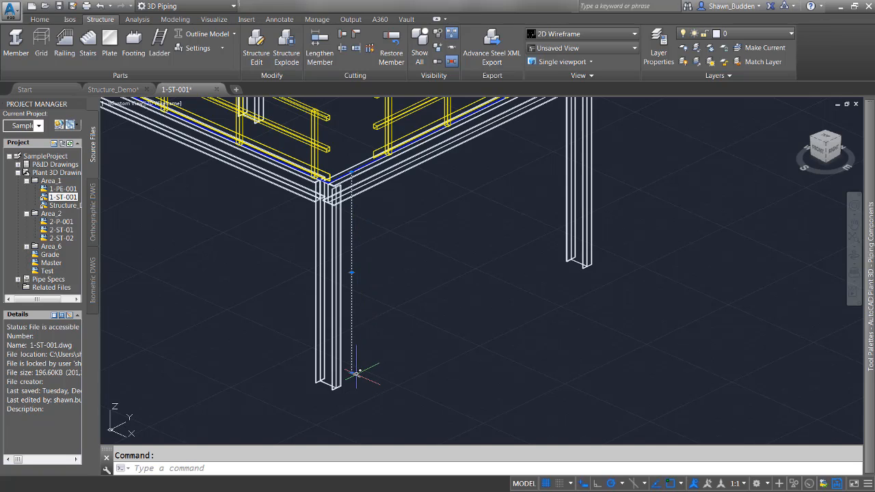
{"action": "right_click", "coordinate": [408, 305]}
{"action": "mouse_move", "coordinate": [460, 134]}
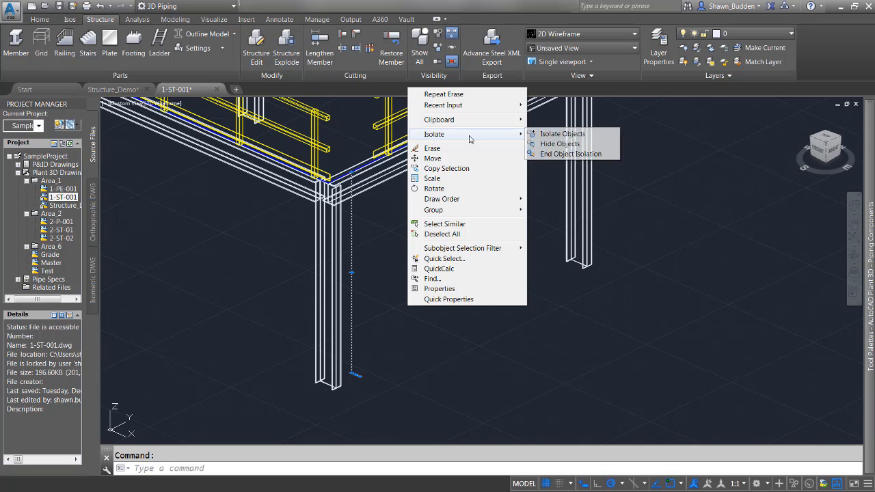
{"action": "left_click", "coordinate": [560, 145]}
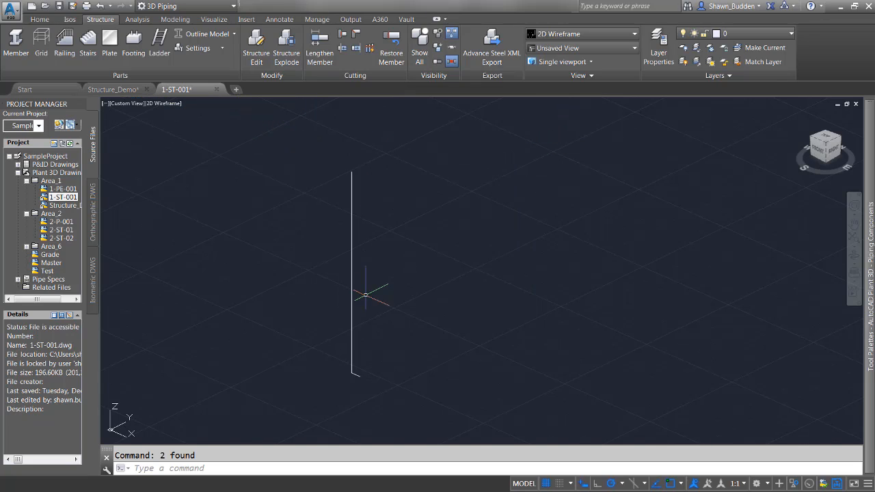
Start a ladder at the lower end of the vertical layout line and set its end point at the line's upper end
{"action": "middle_click_drag", "start_coordinate": [386, 292], "coordinate": [465, 255]}
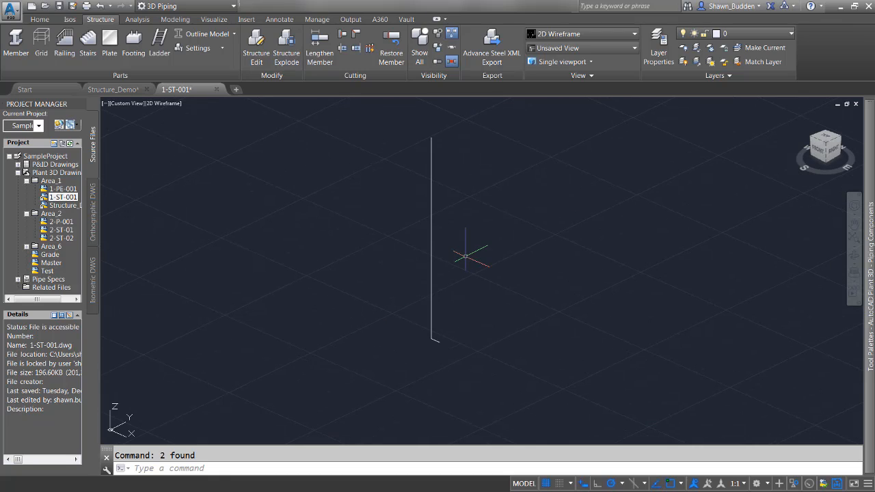
{"action": "left_click", "coordinate": [162, 43]}
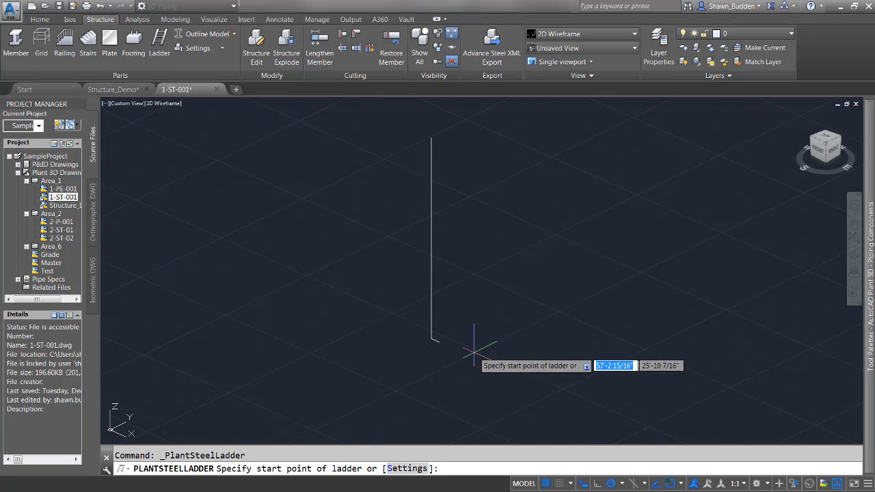
{"action": "scroll", "coordinate": [474, 352], "scroll_direction": "up", "scroll_amount": 5}
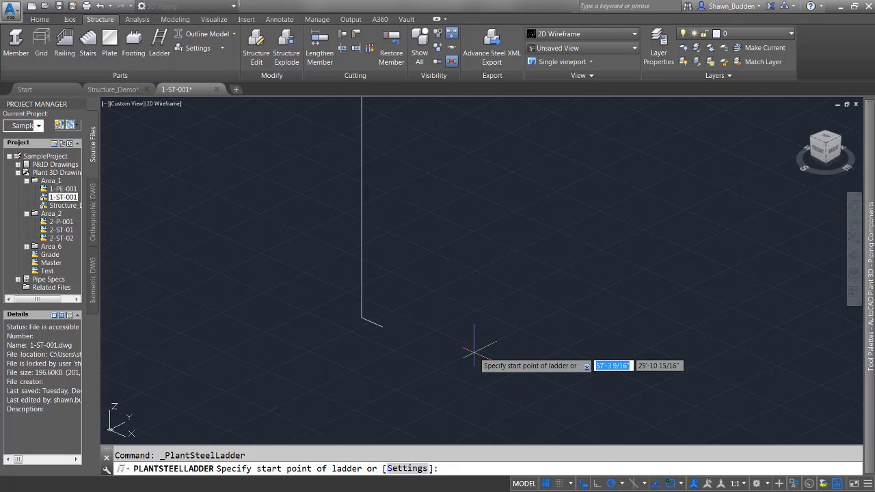
{"action": "left_click", "coordinate": [294, 297]}
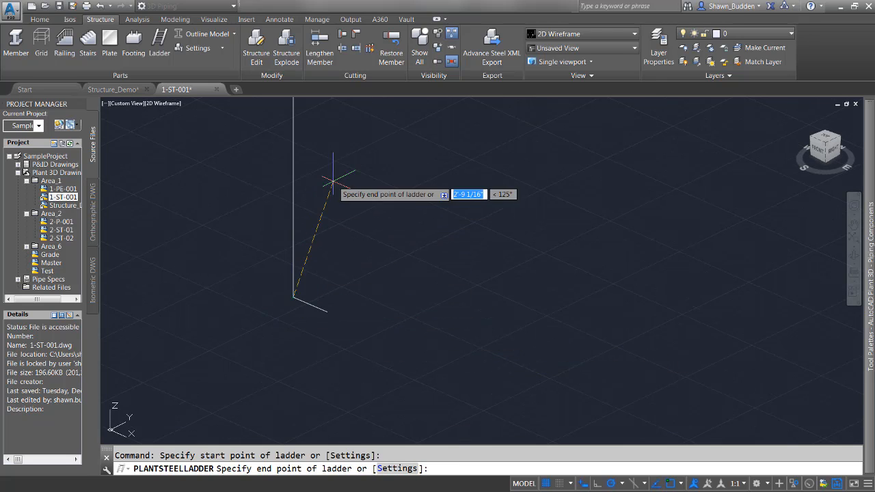
{"action": "middle_click_drag", "start_coordinate": [326, 184], "coordinate": [353, 467]}
{"action": "middle_click_drag", "start_coordinate": [381, 234], "coordinate": [443, 254]}
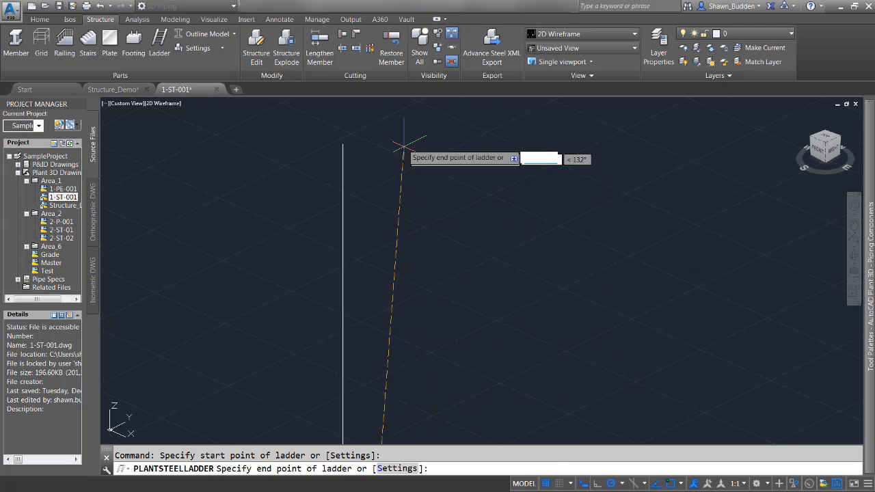
{"action": "left_click", "coordinate": [344, 143]}
Complete the ladder by setting its directional distance point at the outer endpoint of the short horizontal leg
{"action": "scroll", "coordinate": [453, 270], "scroll_direction": "up", "scroll_amount": 2}
{"action": "scroll", "coordinate": [454, 270], "scroll_direction": "down", "scroll_amount": 4}
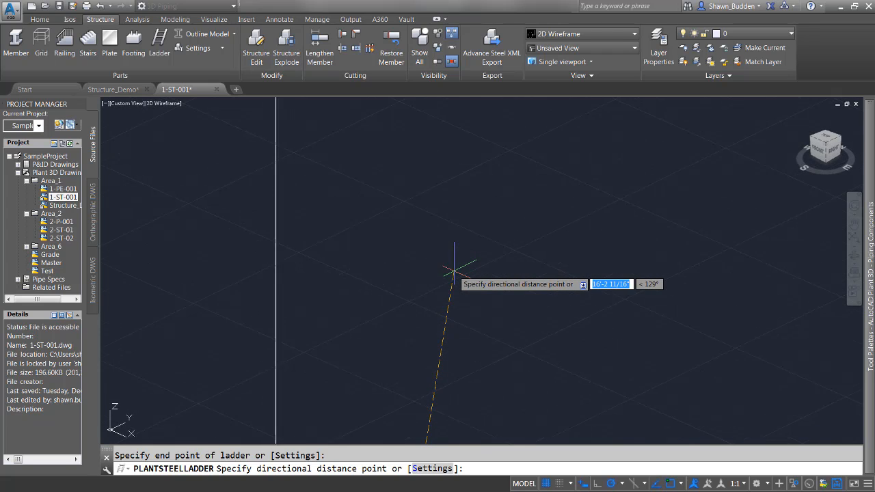
{"action": "middle_click_drag", "start_coordinate": [485, 312], "coordinate": [380, 1]}
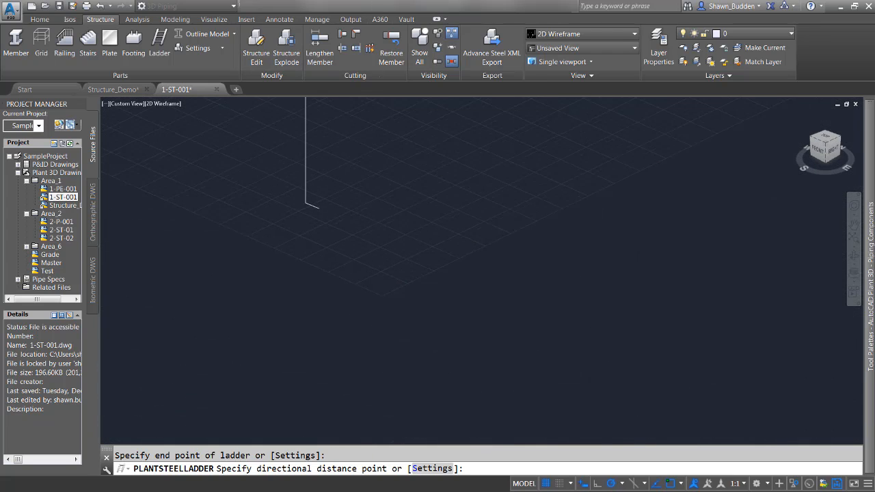
{"action": "scroll", "coordinate": [323, 228], "scroll_direction": "up", "scroll_amount": 2}
{"action": "scroll", "coordinate": [323, 228], "scroll_direction": "up", "scroll_amount": 4}
{"action": "middle_click_drag", "start_coordinate": [307, 201], "coordinate": [567, 427]}
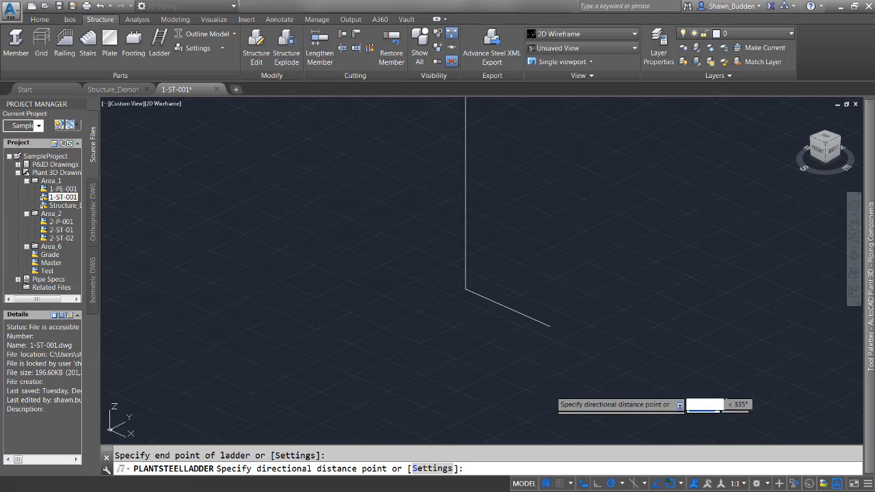
{"action": "left_click", "coordinate": [549, 326]}
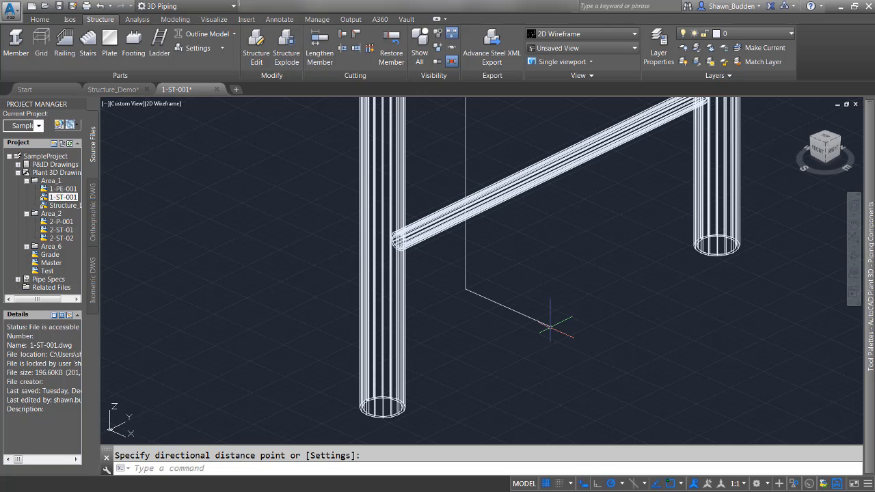
End the object isolation so the platform shows around the ladder, and undo the last erase
{"action": "scroll", "coordinate": [549, 325], "scroll_direction": "down", "scroll_amount": 5}
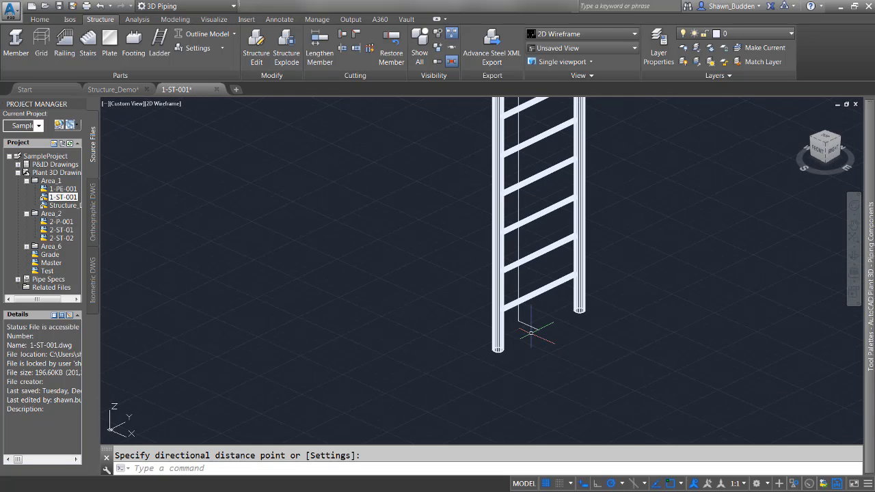
{"action": "scroll", "coordinate": [531, 332], "scroll_direction": "down", "scroll_amount": 3}
{"action": "middle_click_drag", "start_coordinate": [267, 280], "coordinate": [154, 378]}
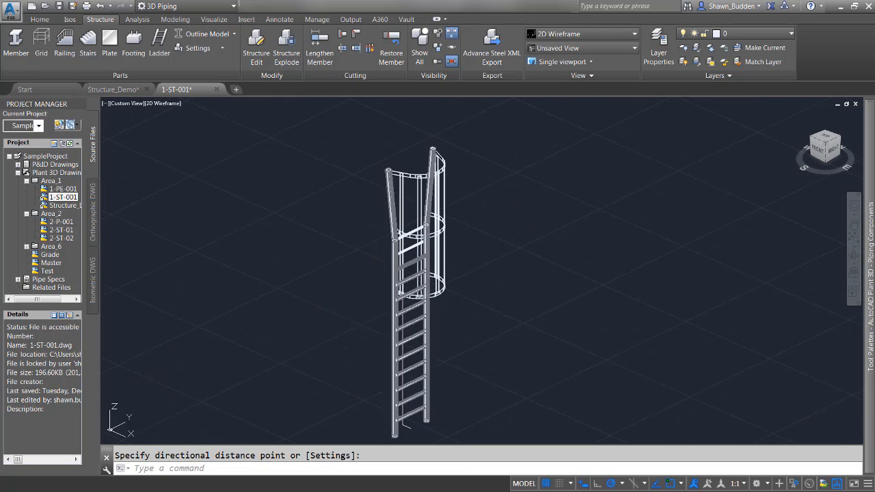
{"action": "right_click", "coordinate": [562, 170]}
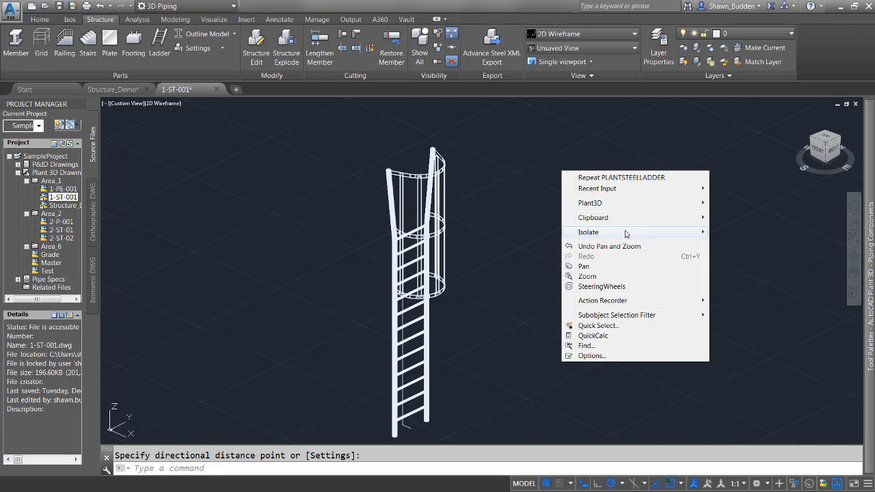
{"action": "mouse_move", "coordinate": [706, 236]}
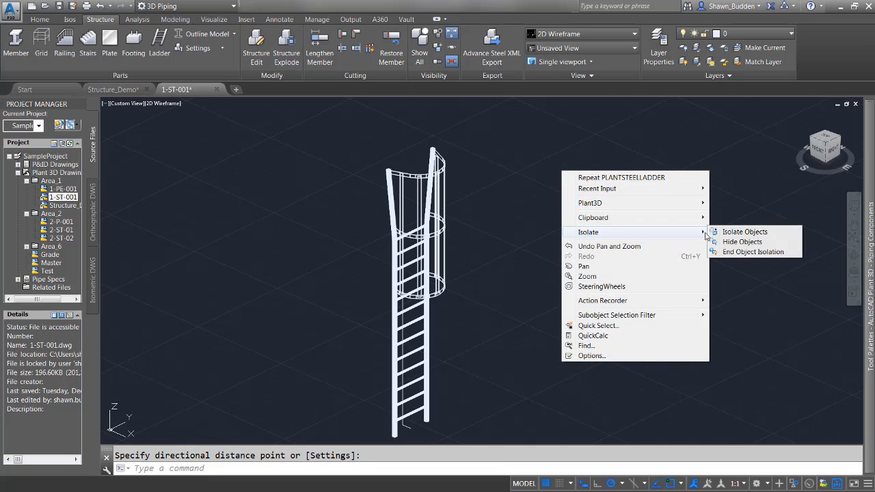
{"action": "left_click", "coordinate": [745, 252]}
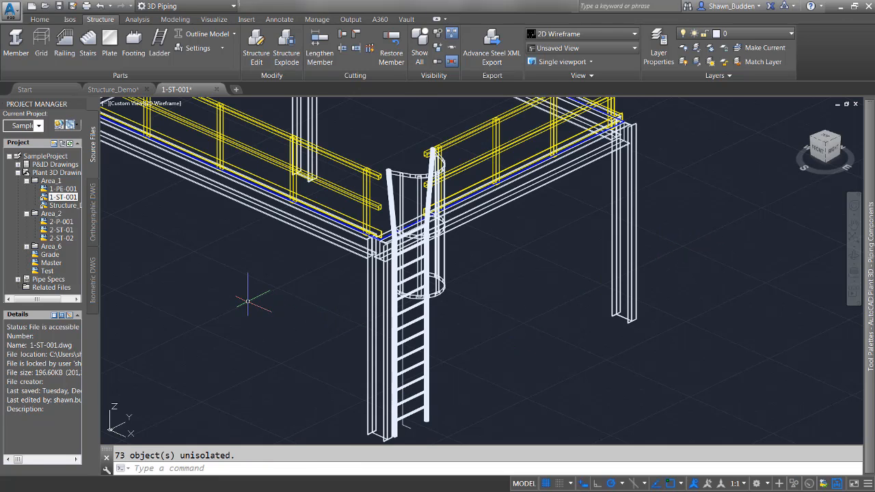
{"action": "key", "text": "ctrl+z"}
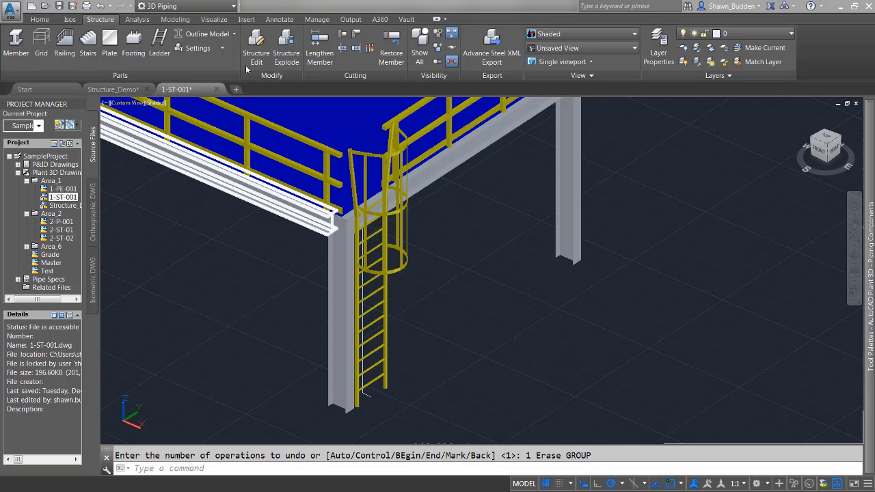
Review the default ladder and cage parameters in the ladder settings, leaving without changes
{"action": "left_click", "coordinate": [203, 50]}
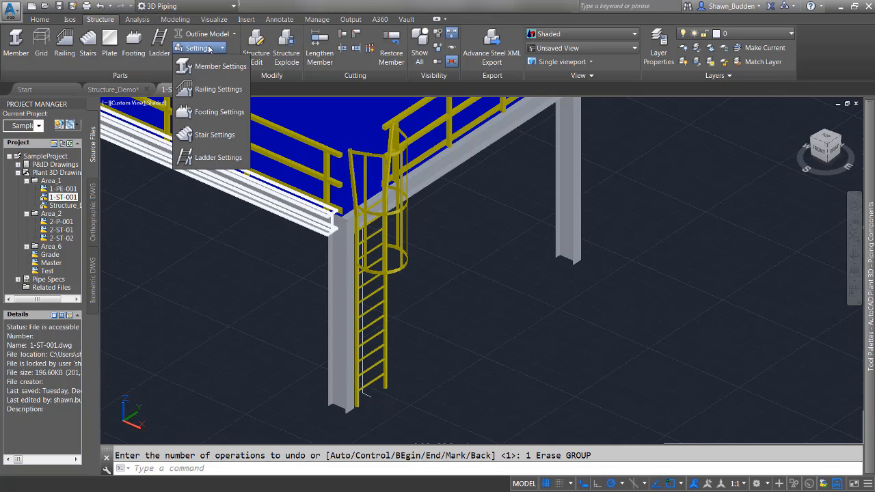
{"action": "left_click", "coordinate": [214, 159]}
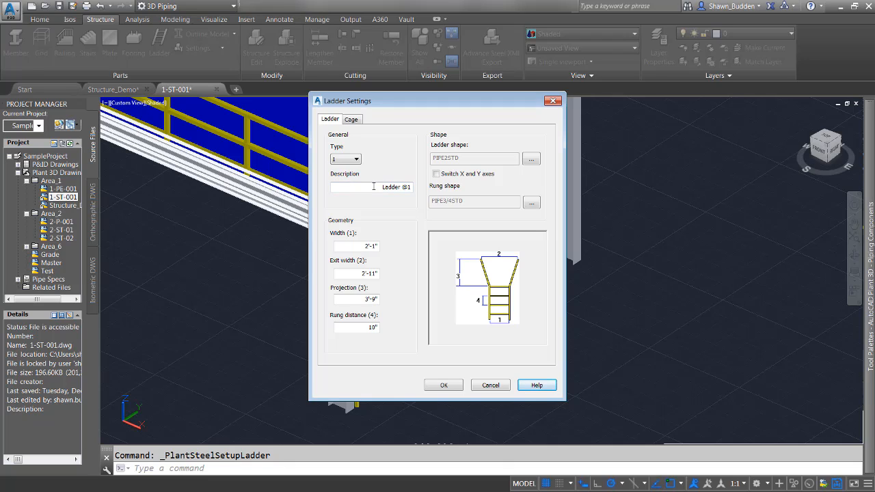
{"action": "left_click", "coordinate": [353, 120]}
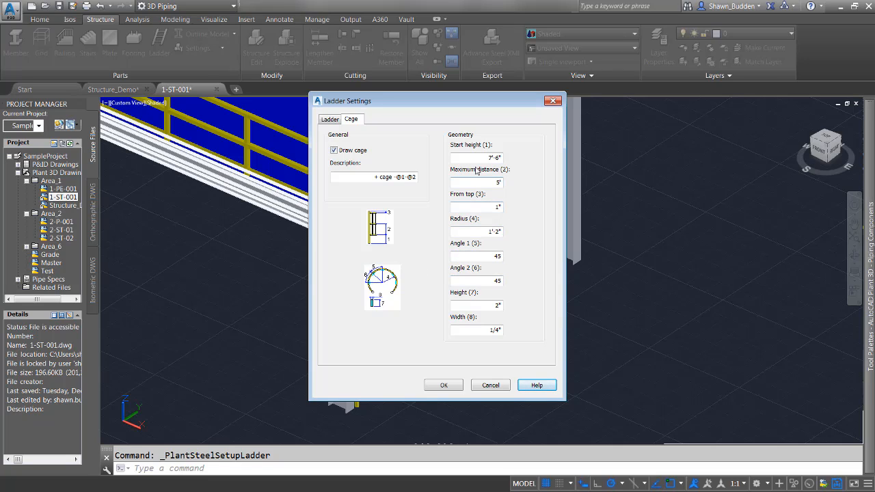
{"action": "left_click", "coordinate": [490, 386]}
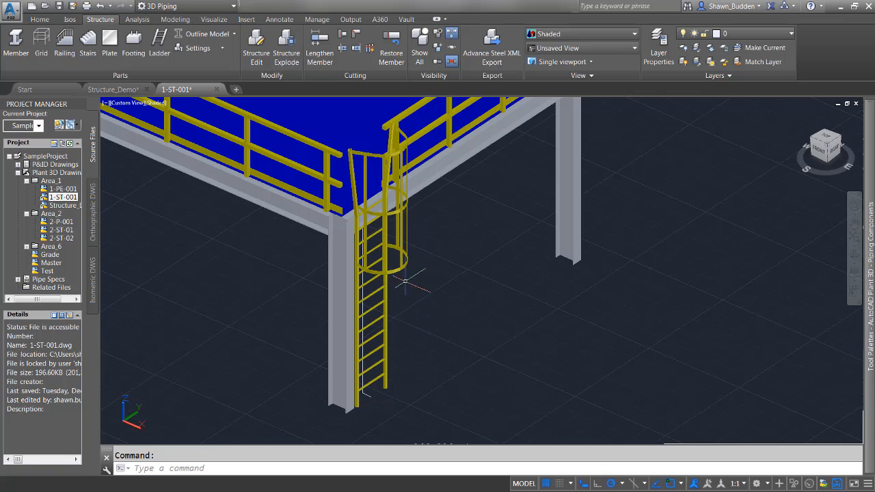
Edit the placed ladder to turn off its cage
{"action": "left_click", "coordinate": [396, 272]}
{"action": "right_click", "coordinate": [396, 274]}
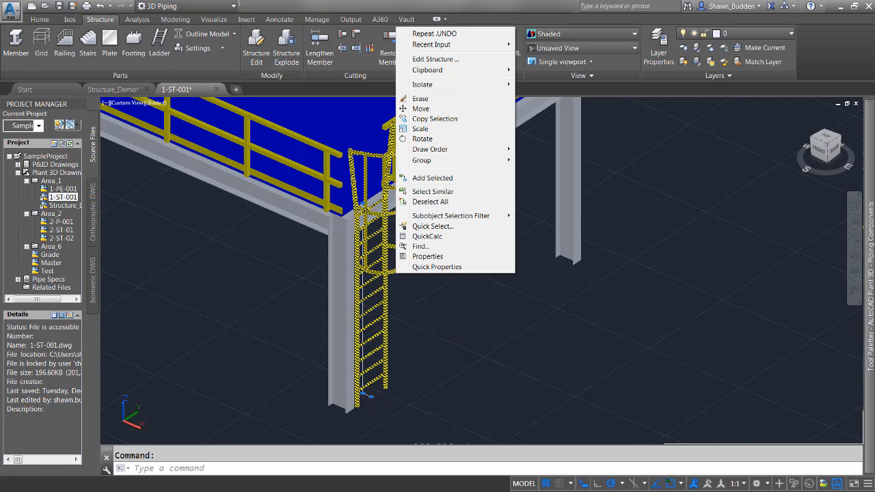
{"action": "left_click", "coordinate": [425, 60]}
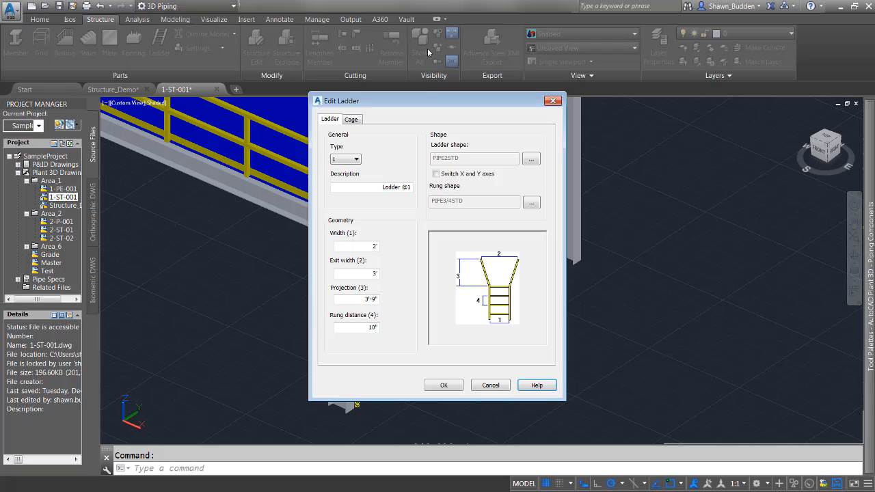
{"action": "left_click", "coordinate": [351, 119]}
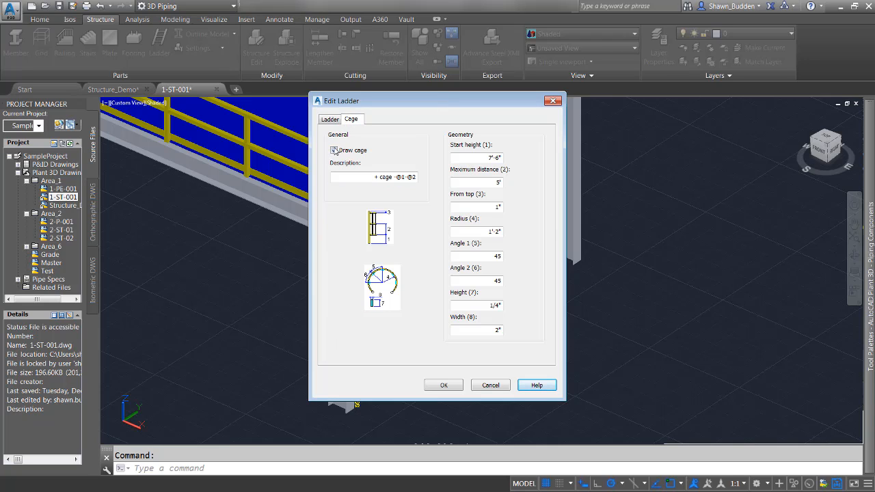
{"action": "left_click", "coordinate": [453, 384]}
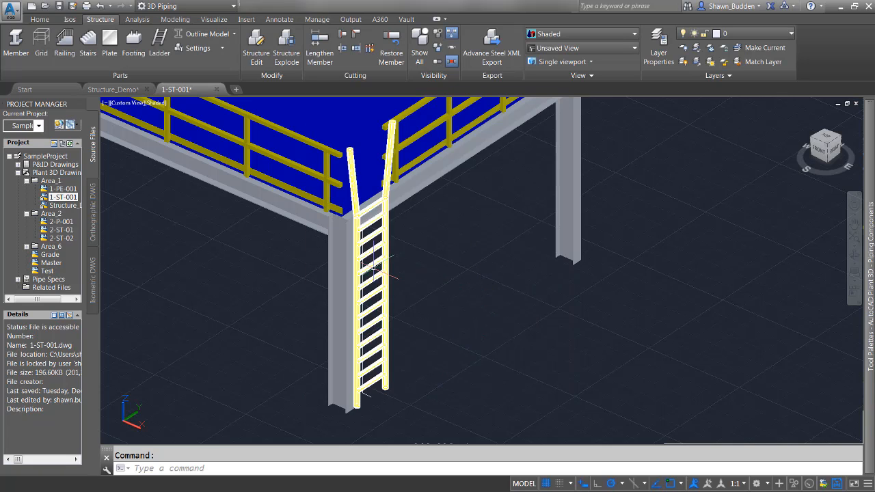
Edit the ladder to draw its cage and set the cage's start height to 7'
{"action": "left_click", "coordinate": [381, 264]}
{"action": "right_click", "coordinate": [381, 264]}
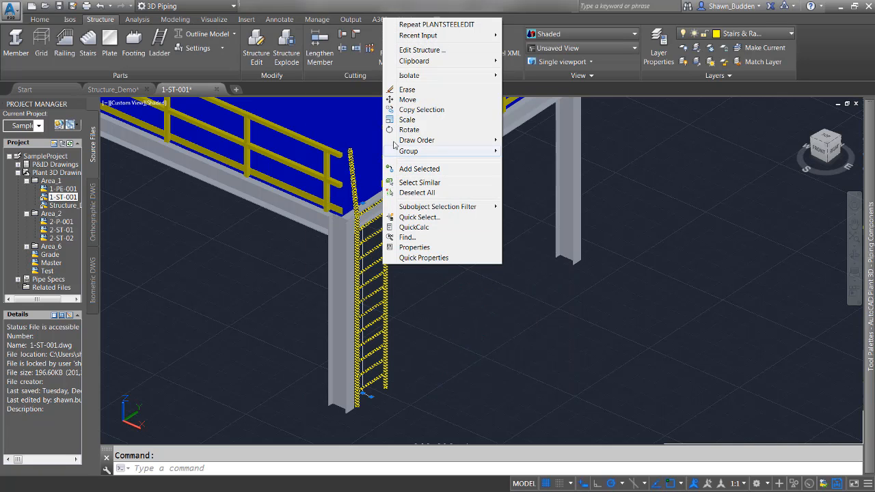
{"action": "left_click", "coordinate": [418, 51]}
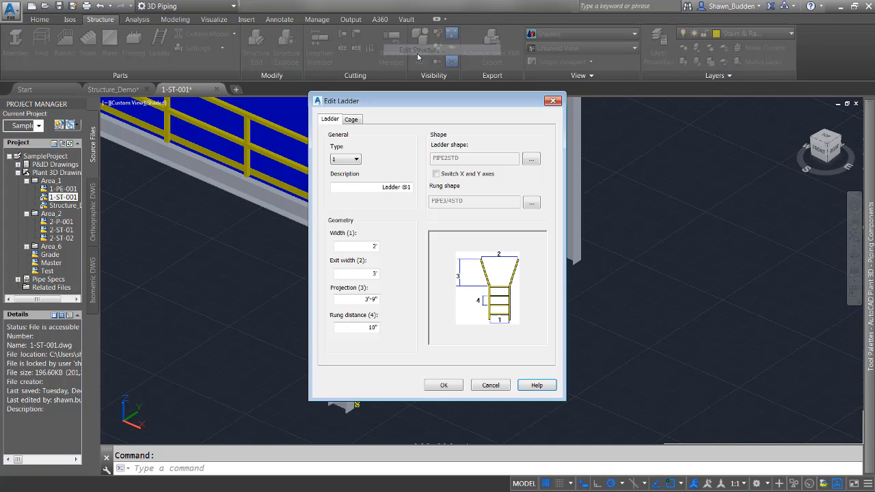
{"action": "left_click", "coordinate": [351, 119]}
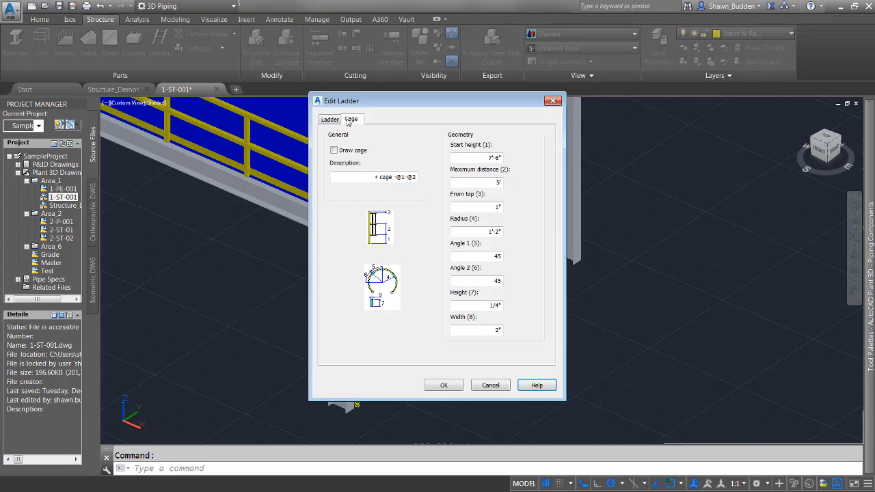
{"action": "left_click", "coordinate": [335, 151]}
{"action": "left_click", "coordinate": [497, 255]}
{"action": "left_click", "coordinate": [487, 157]}
{"action": "left_click_drag", "start_coordinate": [488, 158], "coordinate": [510, 158]}
{"action": "type", "text": "7"}
{"action": "key", "text": "Return"}
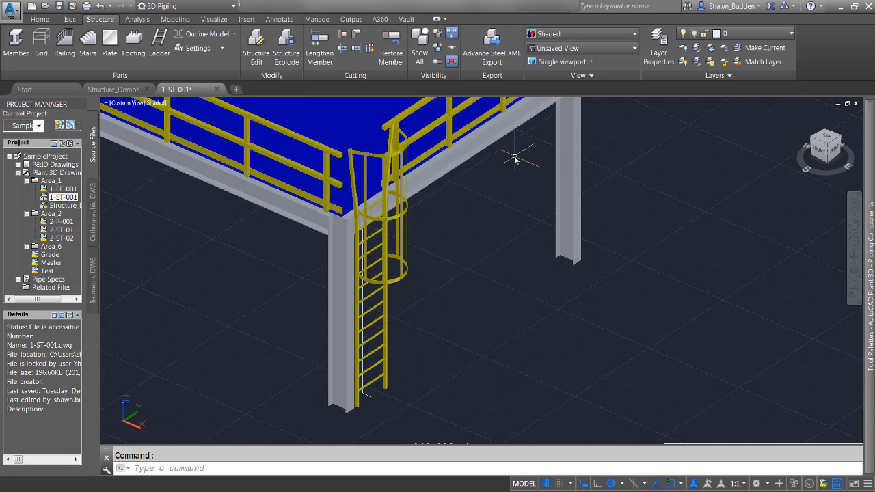
Reopen the caged ladder for editing and set its ladder shape to AISC HSS-Rect, size HSS2x1 1/8
{"action": "left_click", "coordinate": [402, 273]}
{"action": "right_click", "coordinate": [403, 276]}
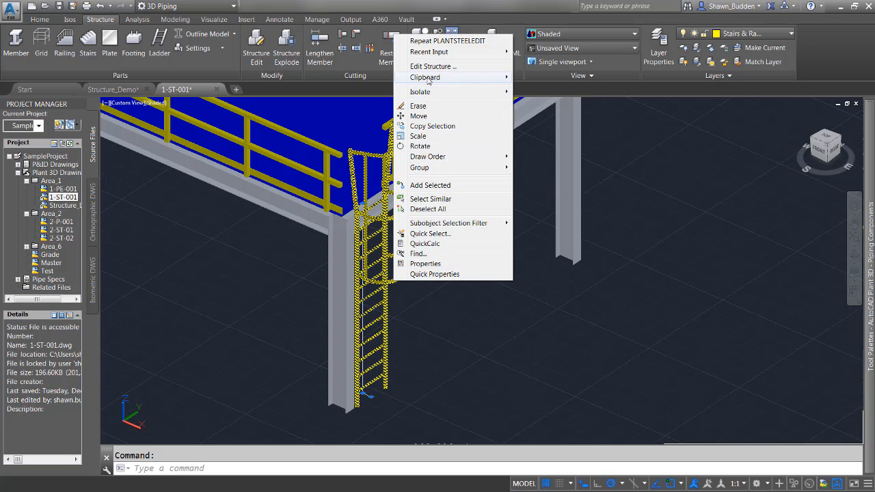
{"action": "left_click", "coordinate": [428, 68]}
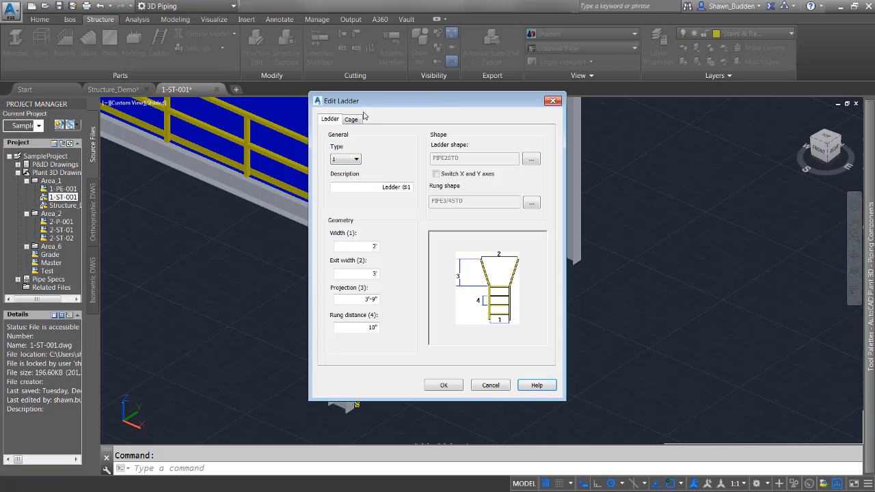
{"action": "left_click", "coordinate": [537, 161]}
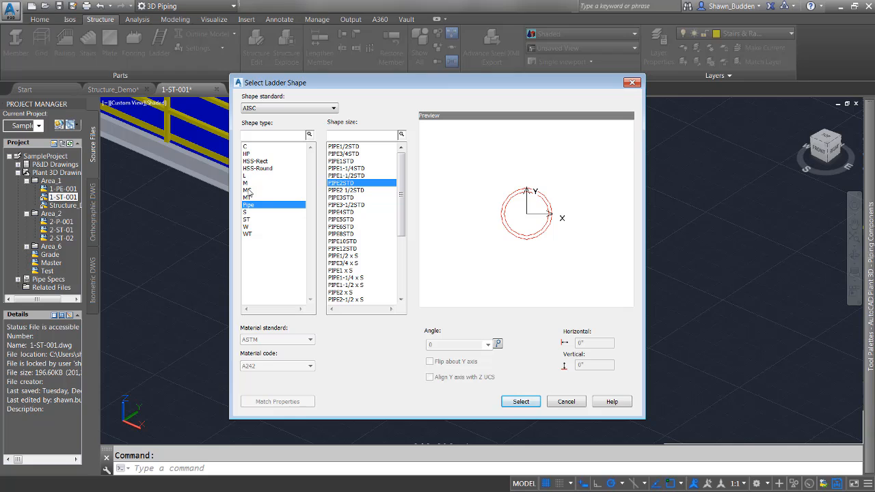
{"action": "left_click", "coordinate": [271, 161]}
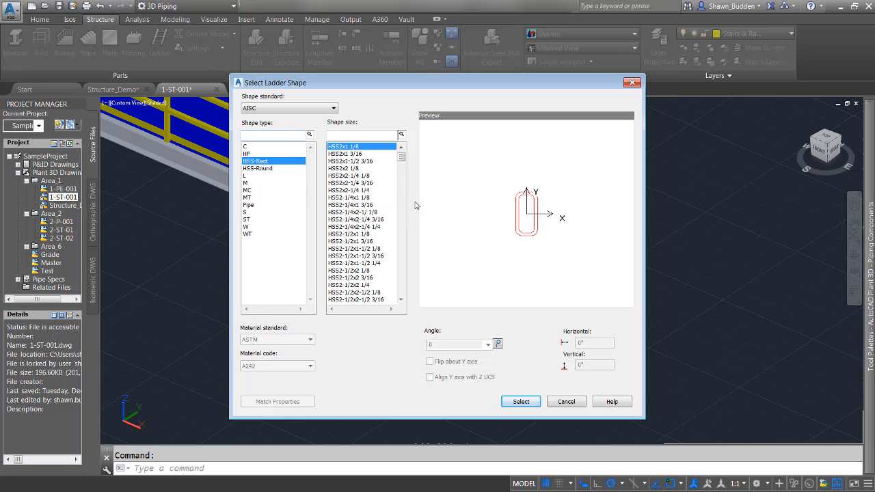
{"action": "left_click", "coordinate": [521, 402]}
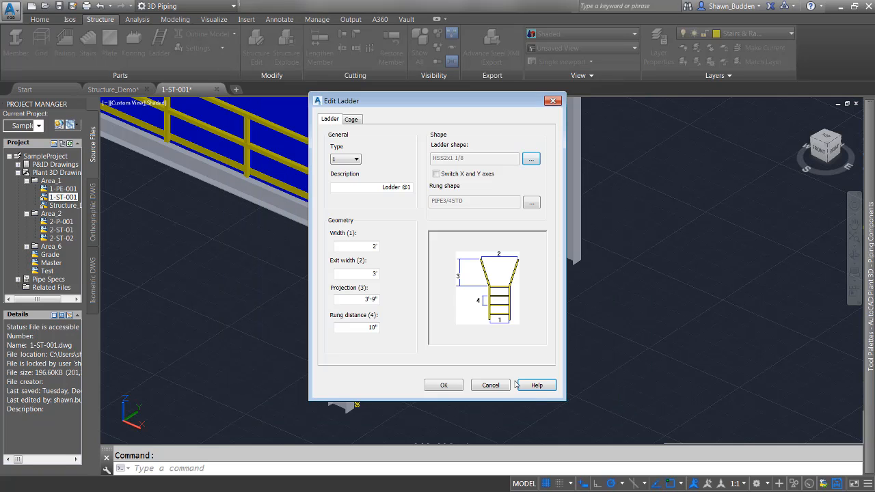
Set the ladder's rung shape to AISC HSS-Rect, size HSS2x1 1/8
{"action": "left_click", "coordinate": [532, 205]}
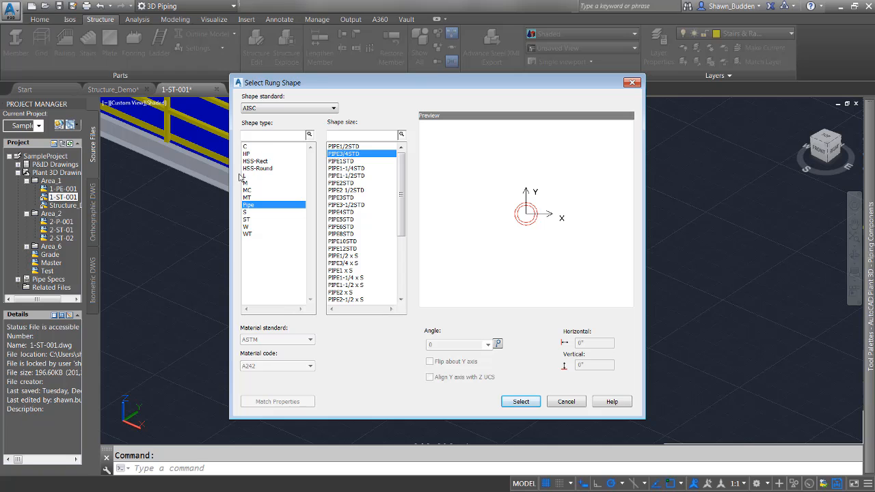
{"action": "left_click", "coordinate": [271, 162]}
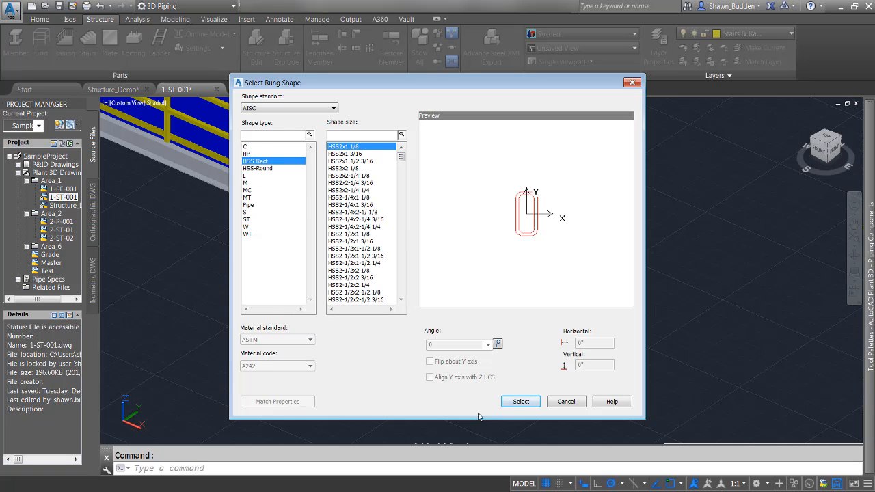
{"action": "left_click", "coordinate": [526, 402]}
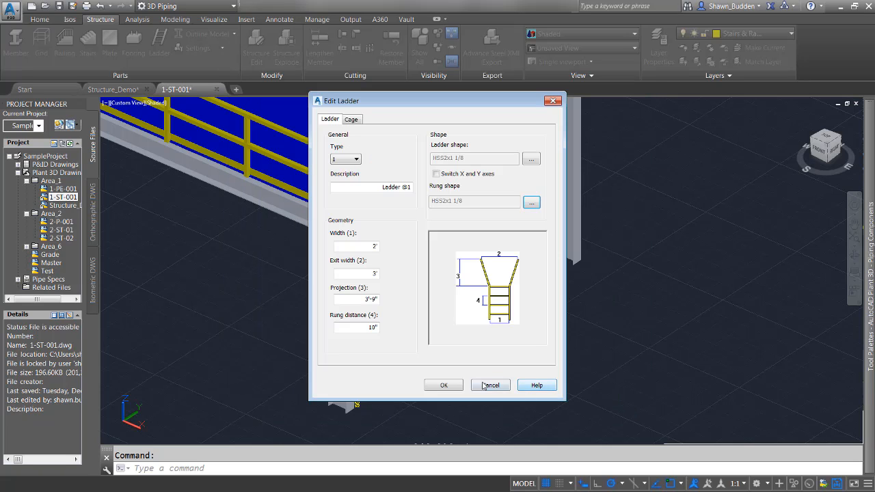
Apply the new ladder and rung shapes to the caged ladder and inspect its rungs up close
{"action": "left_click", "coordinate": [451, 385]}
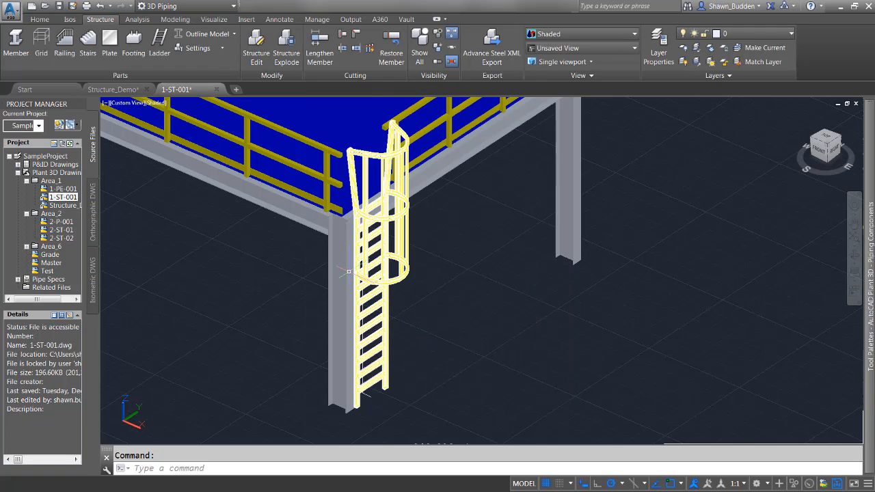
{"action": "scroll", "coordinate": [349, 271], "scroll_direction": "up", "scroll_amount": 5}
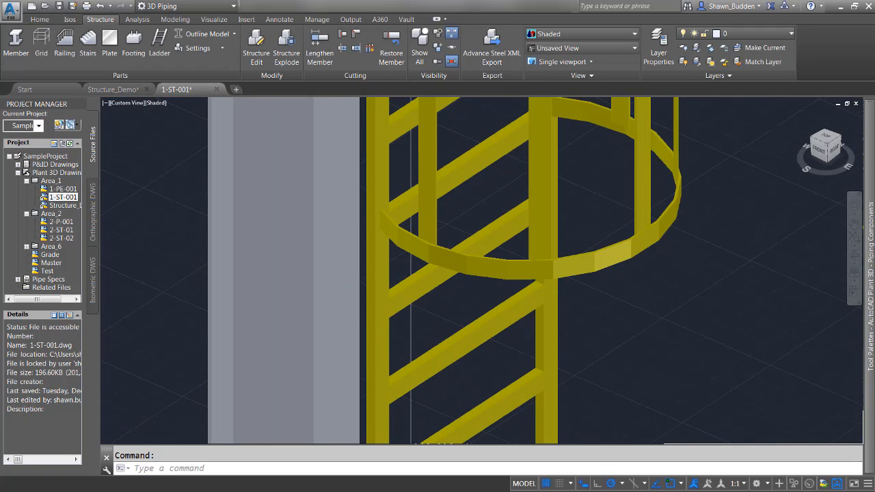
{"action": "scroll", "coordinate": [465, 312], "scroll_direction": "down", "scroll_amount": 6}
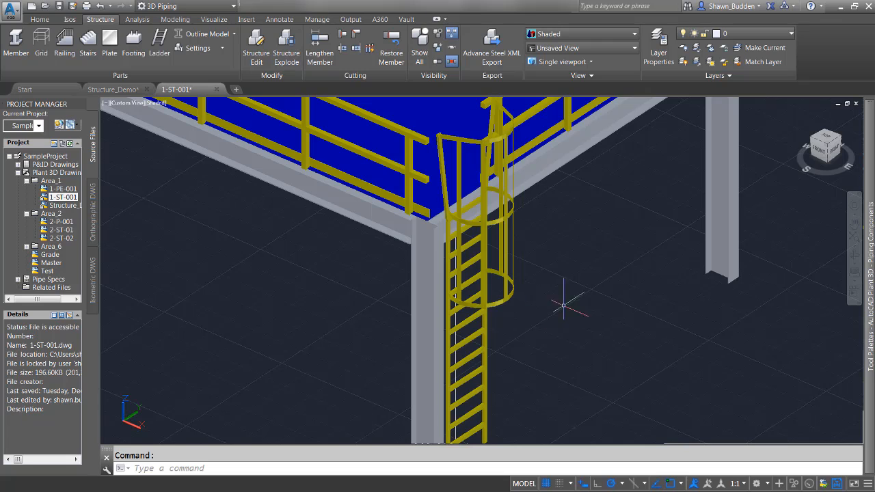
Change the caged ladder's color property to Red and clear the selection
{"action": "left_click", "coordinate": [506, 297]}
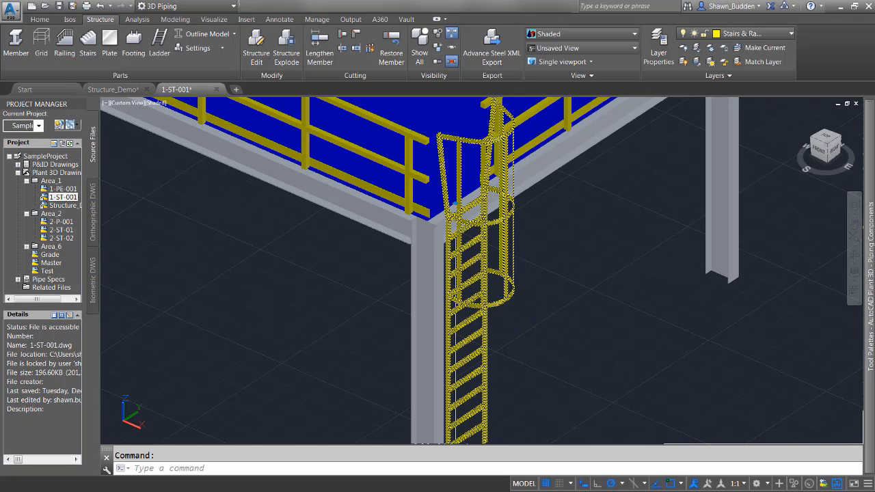
{"action": "right_click", "coordinate": [492, 304]}
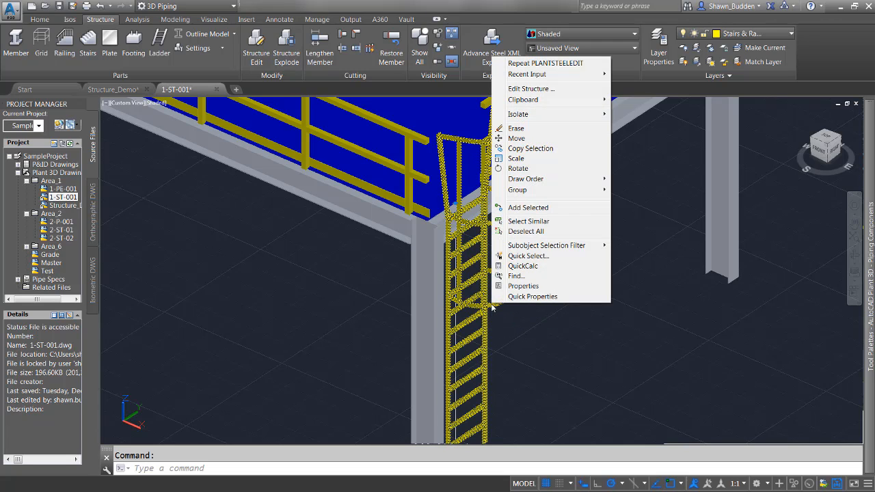
{"action": "left_click", "coordinate": [523, 286]}
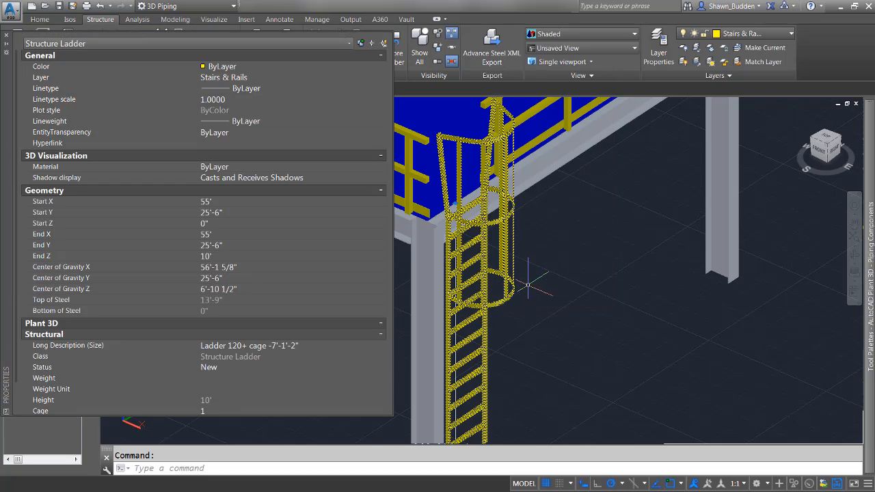
{"action": "left_click", "coordinate": [224, 68]}
{"action": "left_click", "coordinate": [223, 69]}
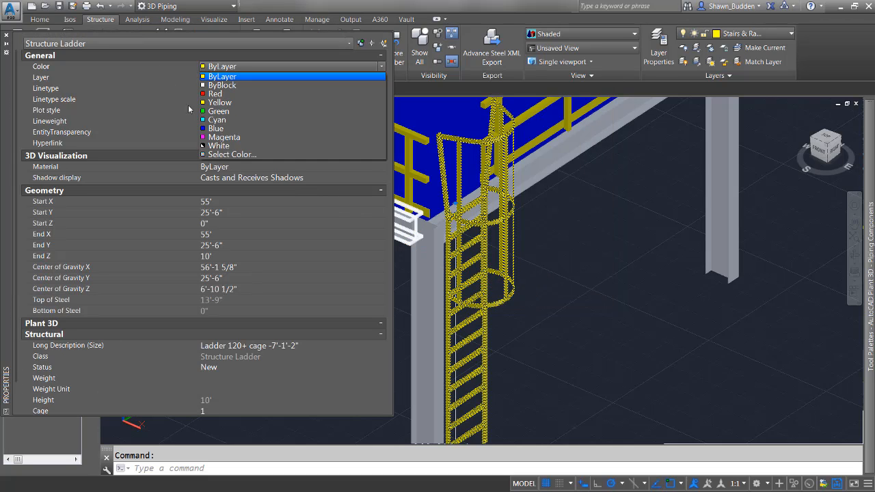
{"action": "left_click", "coordinate": [215, 93]}
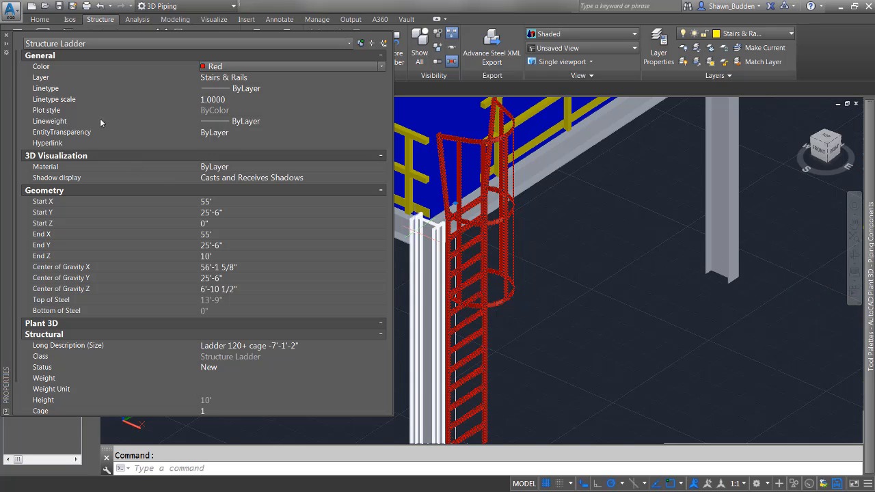
{"action": "left_click", "coordinate": [6, 37]}
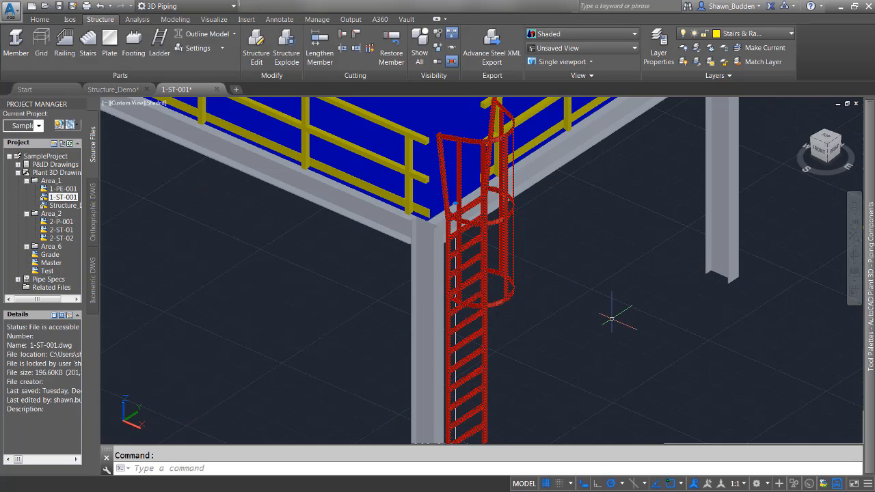
{"action": "key", "text": "Escape"}
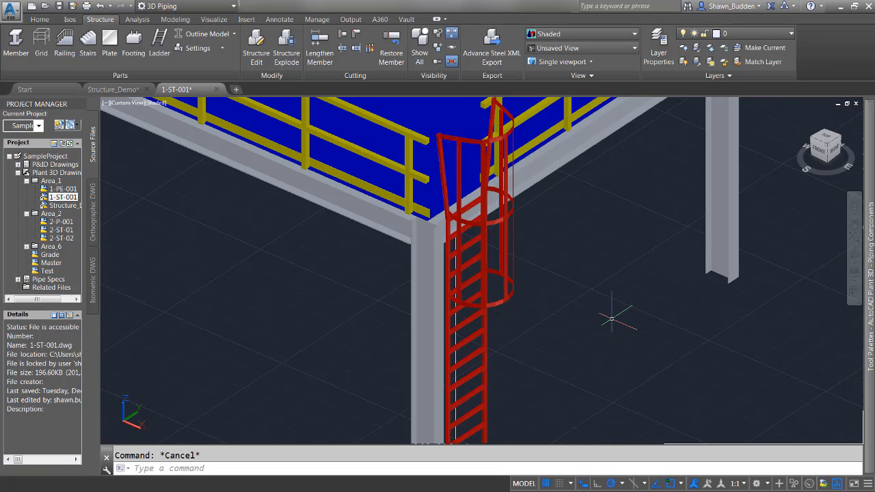